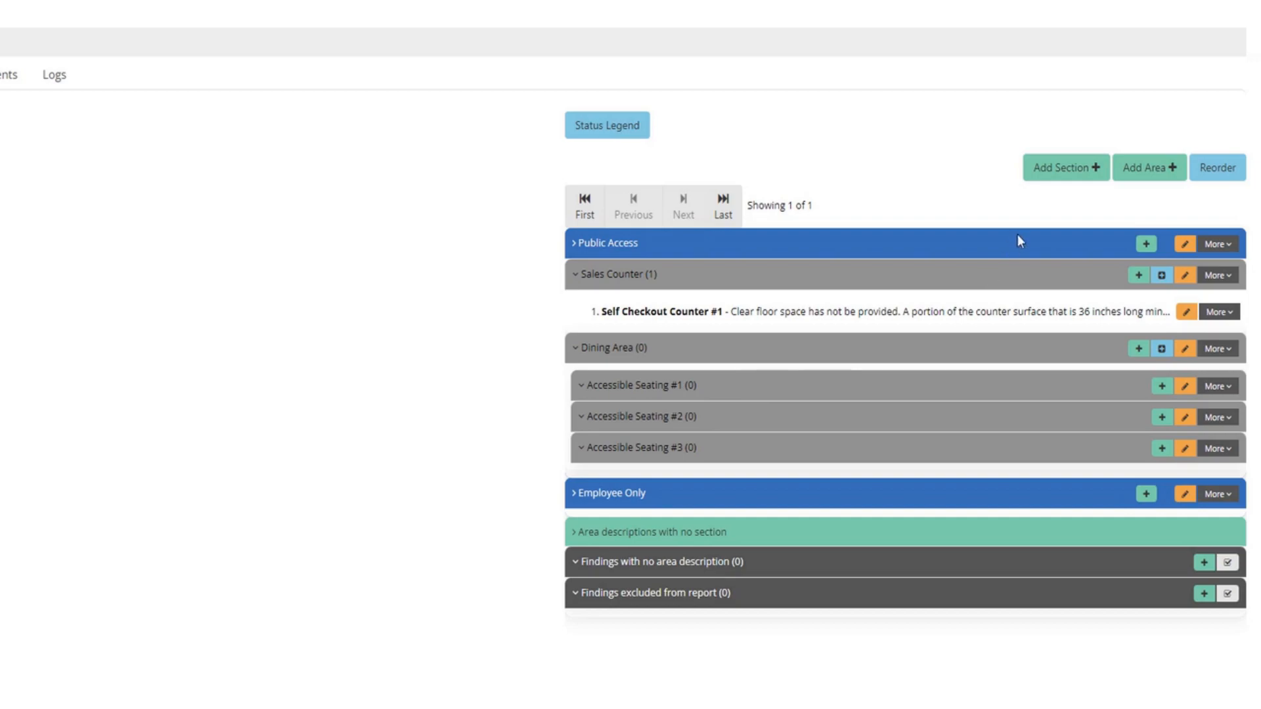
Add a new section named "Exterior" to the evaluation's findings
left_click(1068, 176)
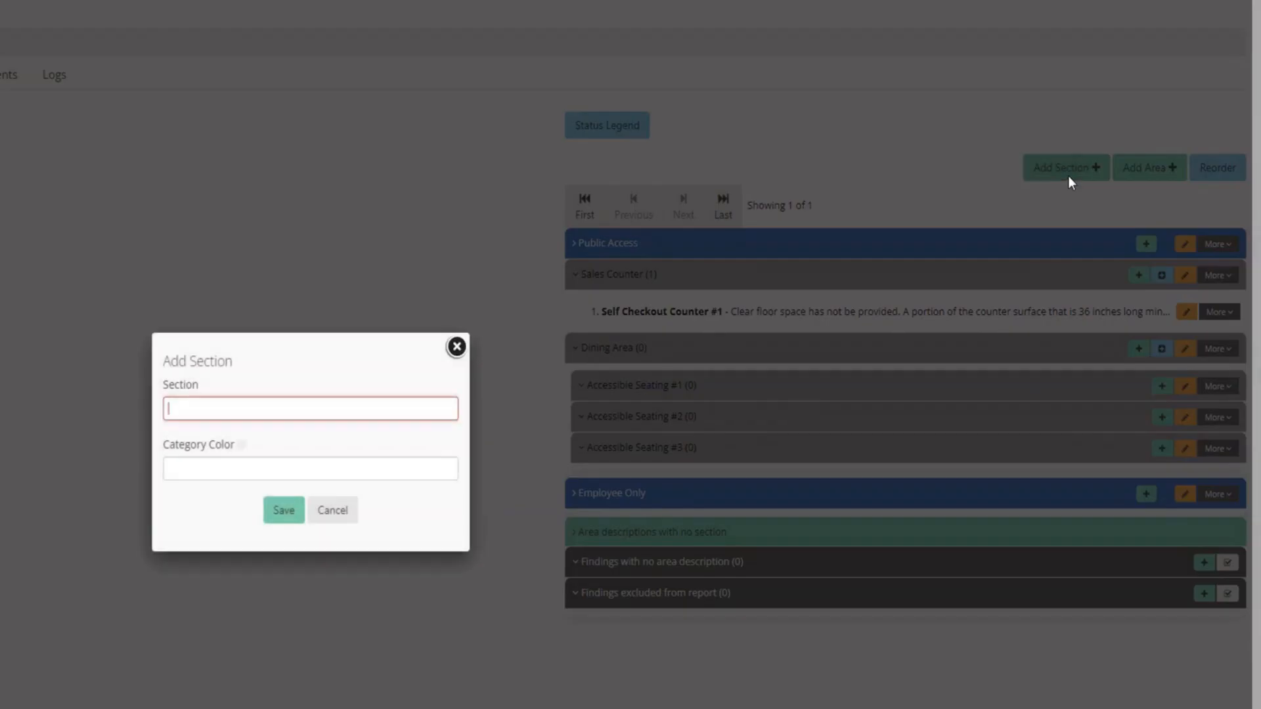
type("Exter")
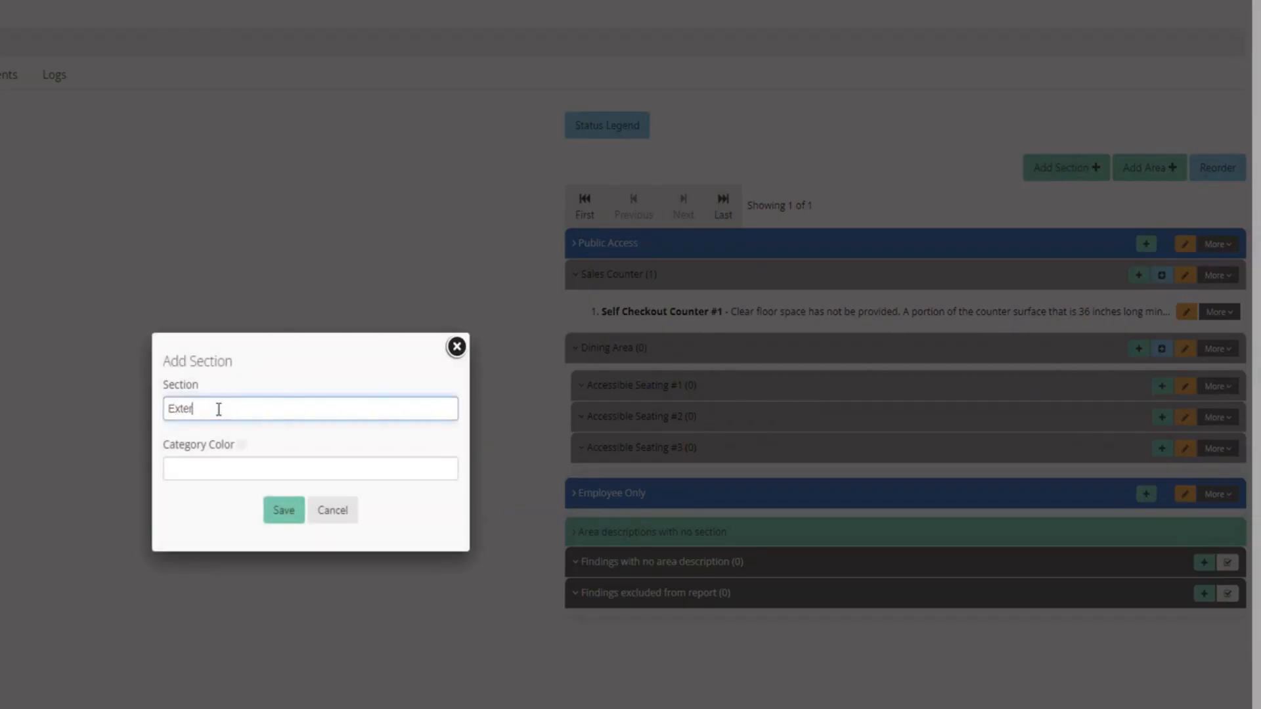
type("ior")
left_click(272, 516)
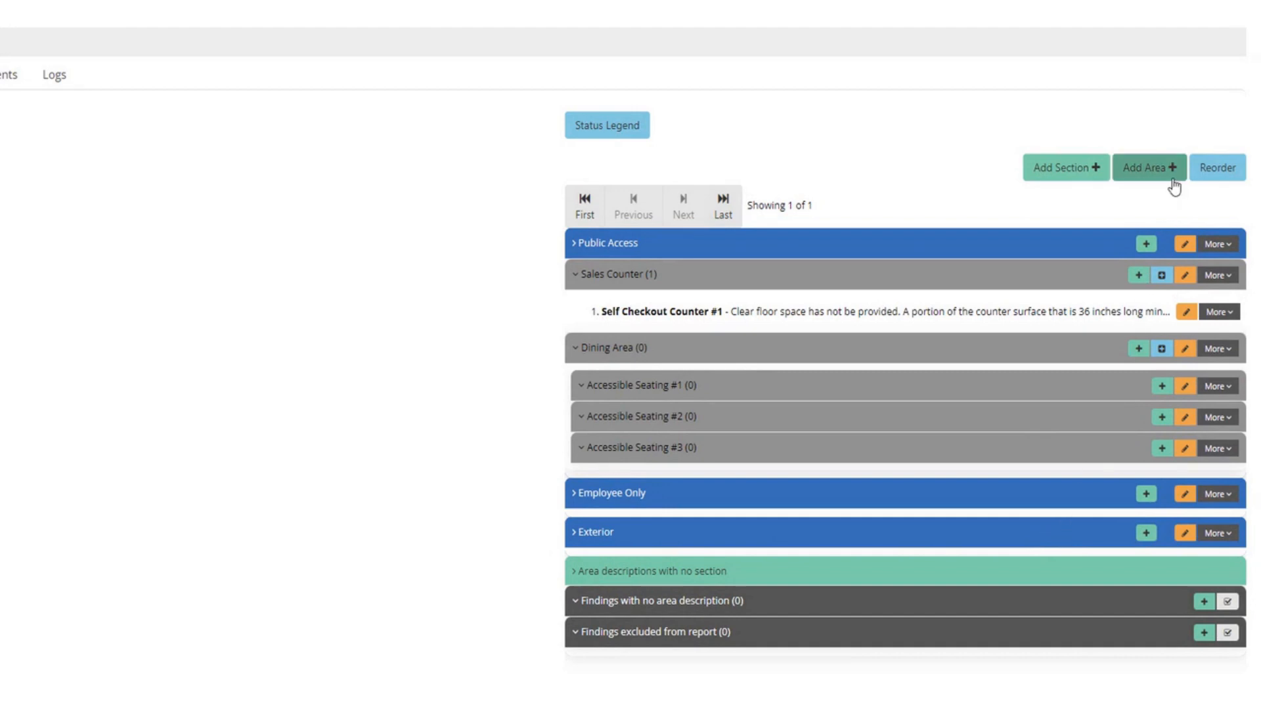
Add an area description named "Parking Lot" to the Exterior section
left_click(1151, 539)
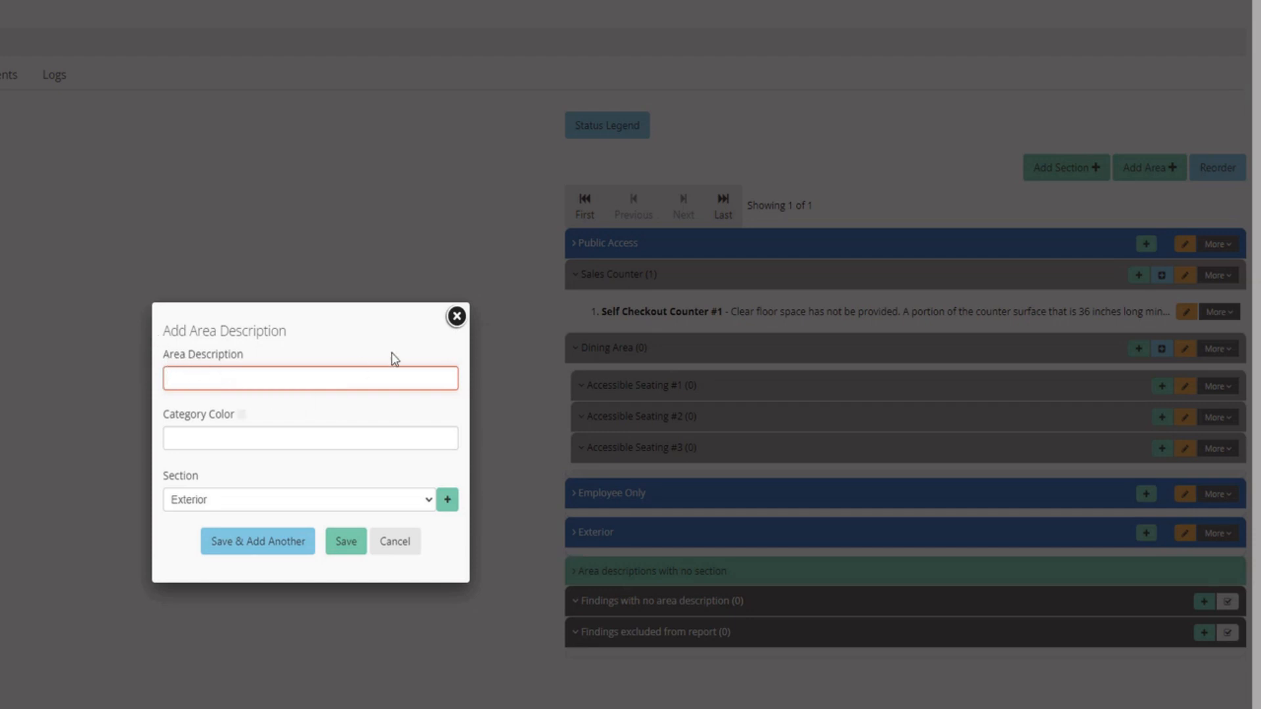
type("Parking Lot")
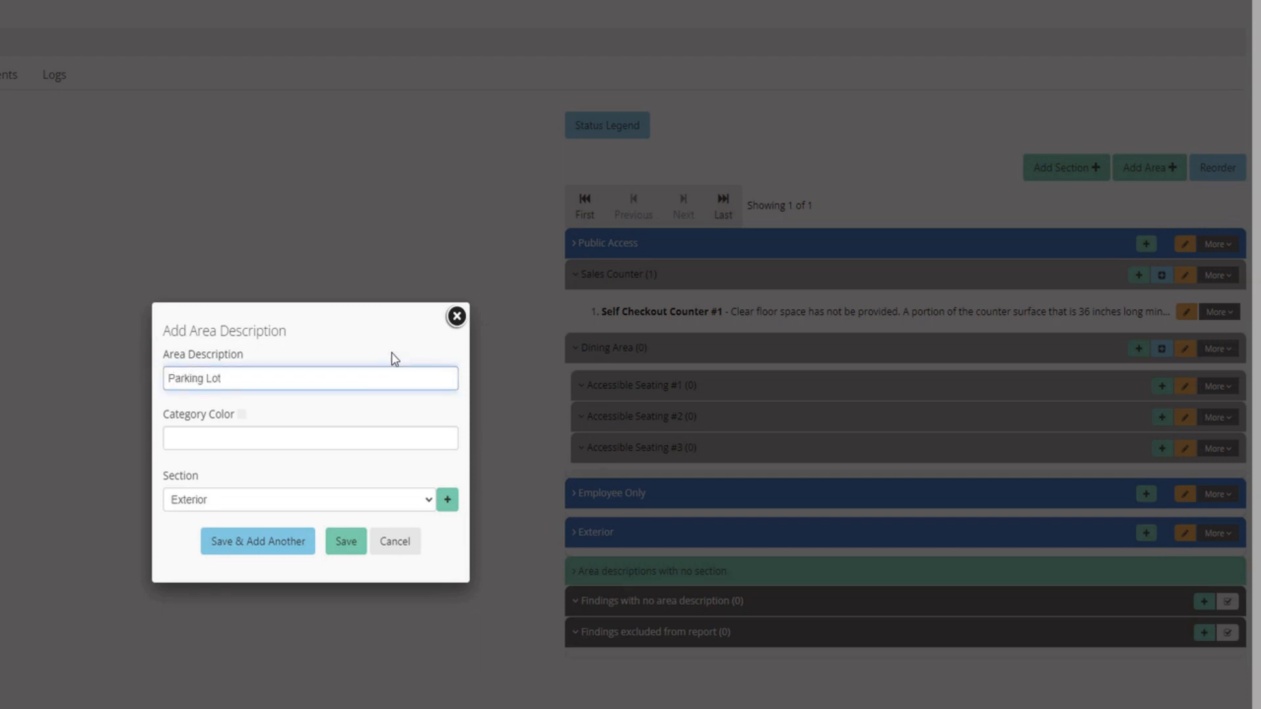
left_click(341, 544)
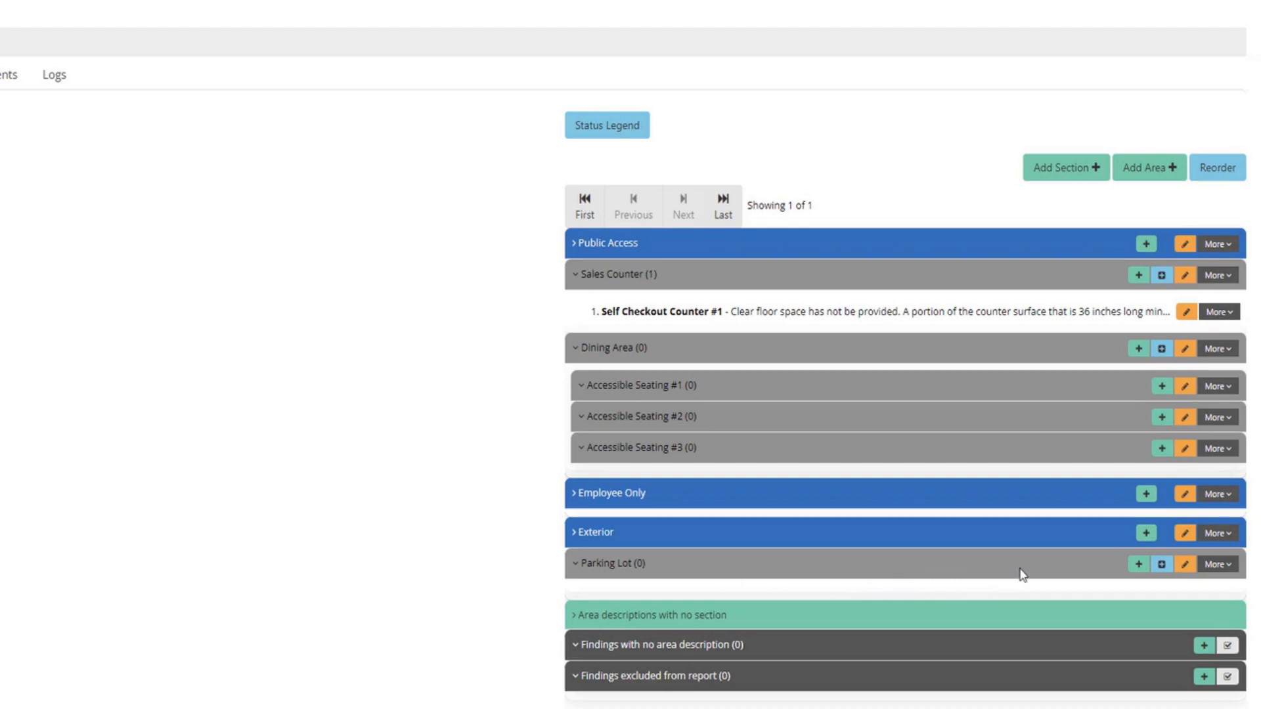
Add a space named "Access Aisle" to the Parking Lot area
left_click(1162, 565)
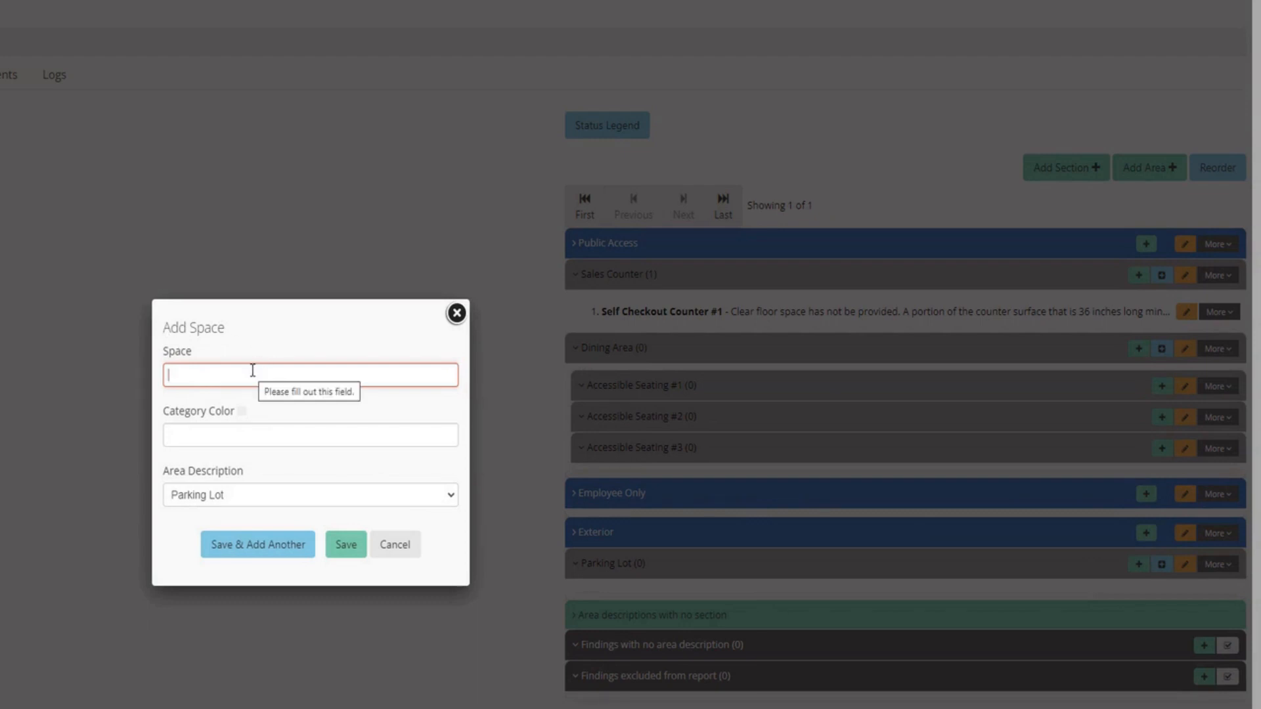
type("Access ")
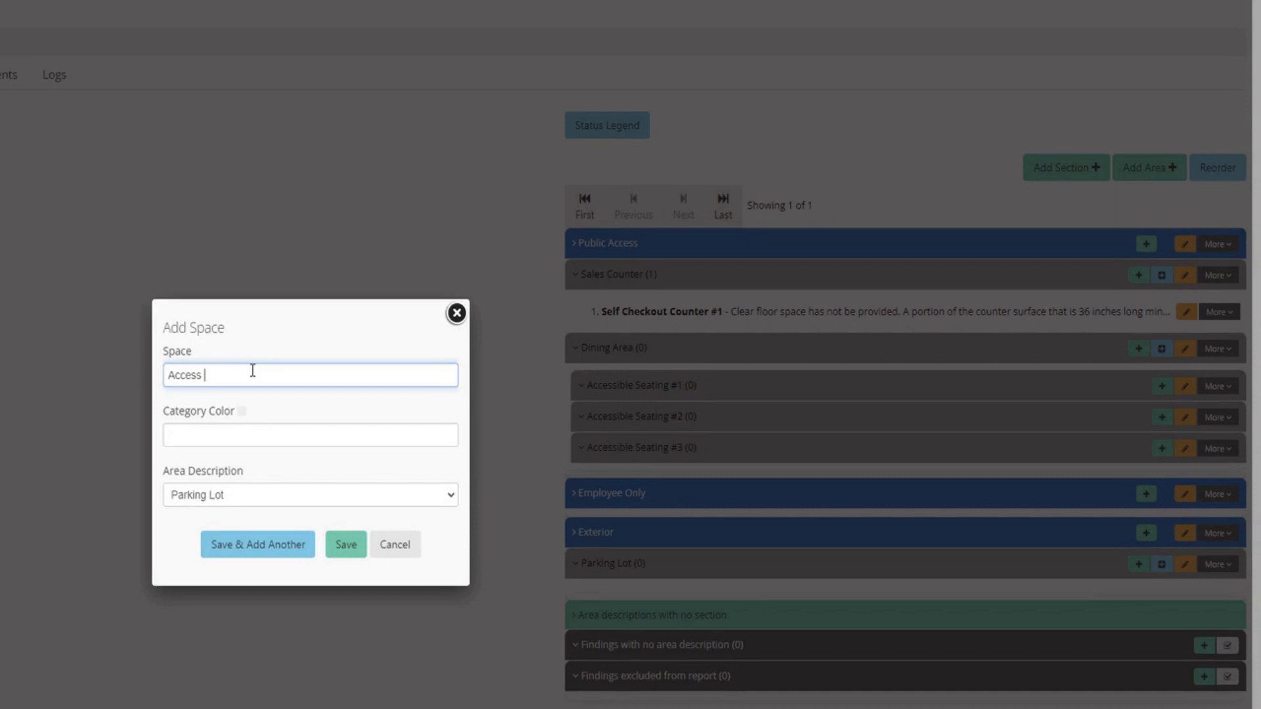
type("Aisle")
left_click(340, 549)
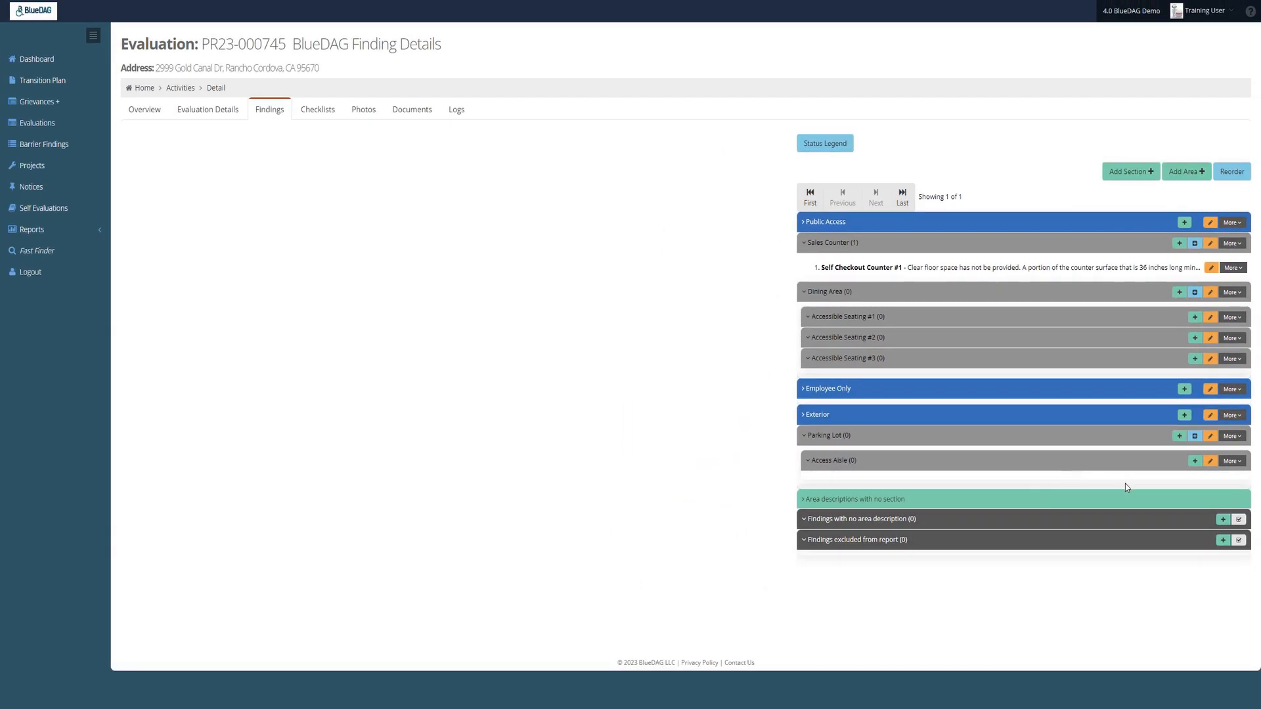
Start a new finding under the Access Aisle space and set its Barrier Finder group to "Parking - Off Street"
left_click(1192, 464)
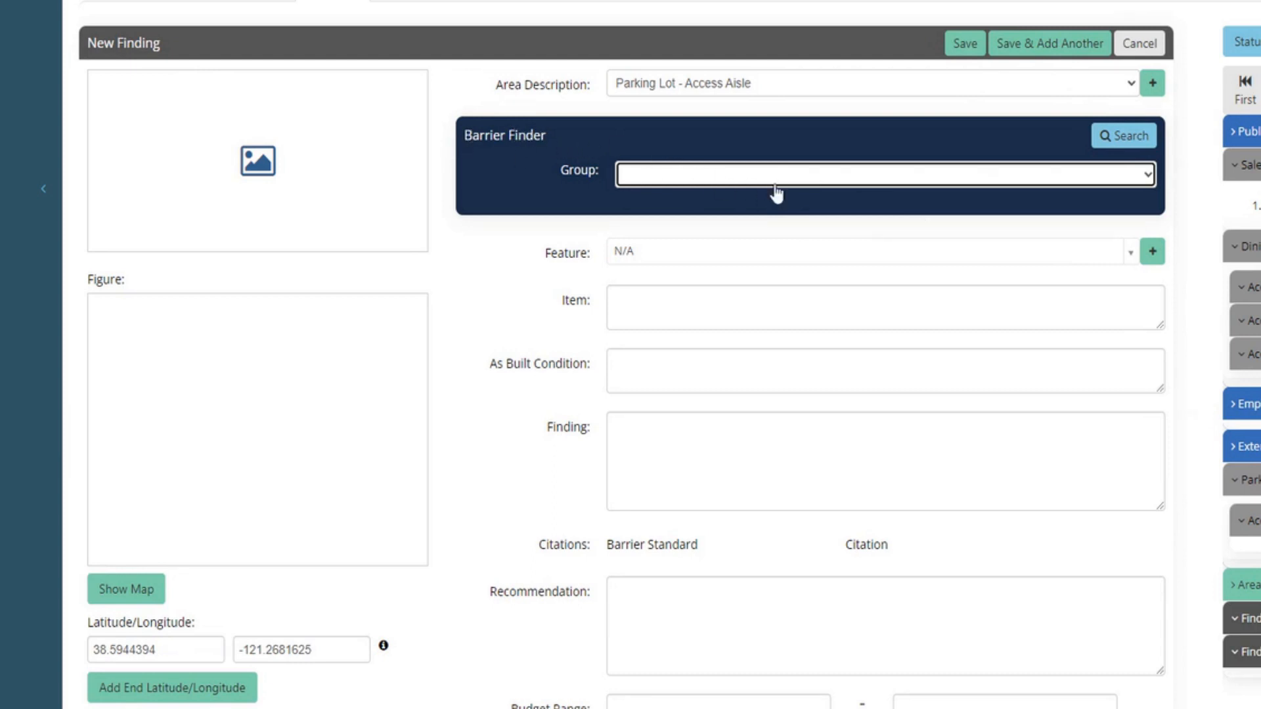
left_click(1147, 177)
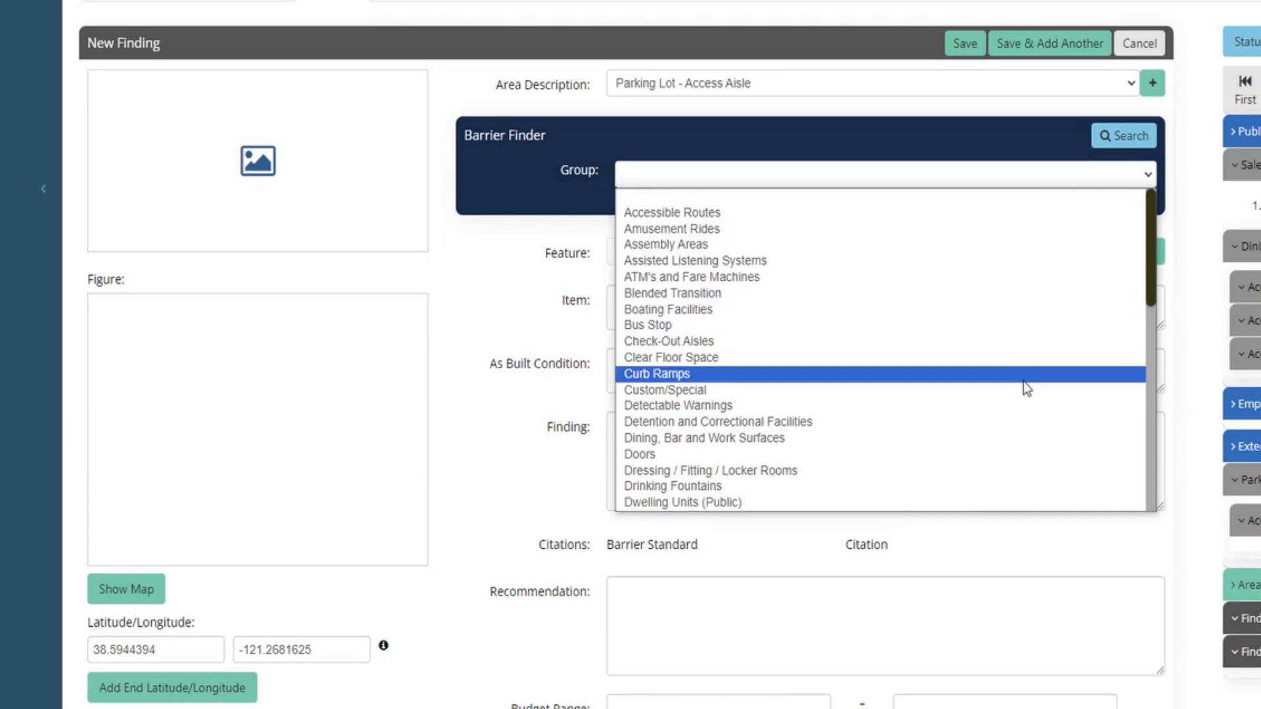
scroll(1025, 391, "down", 15)
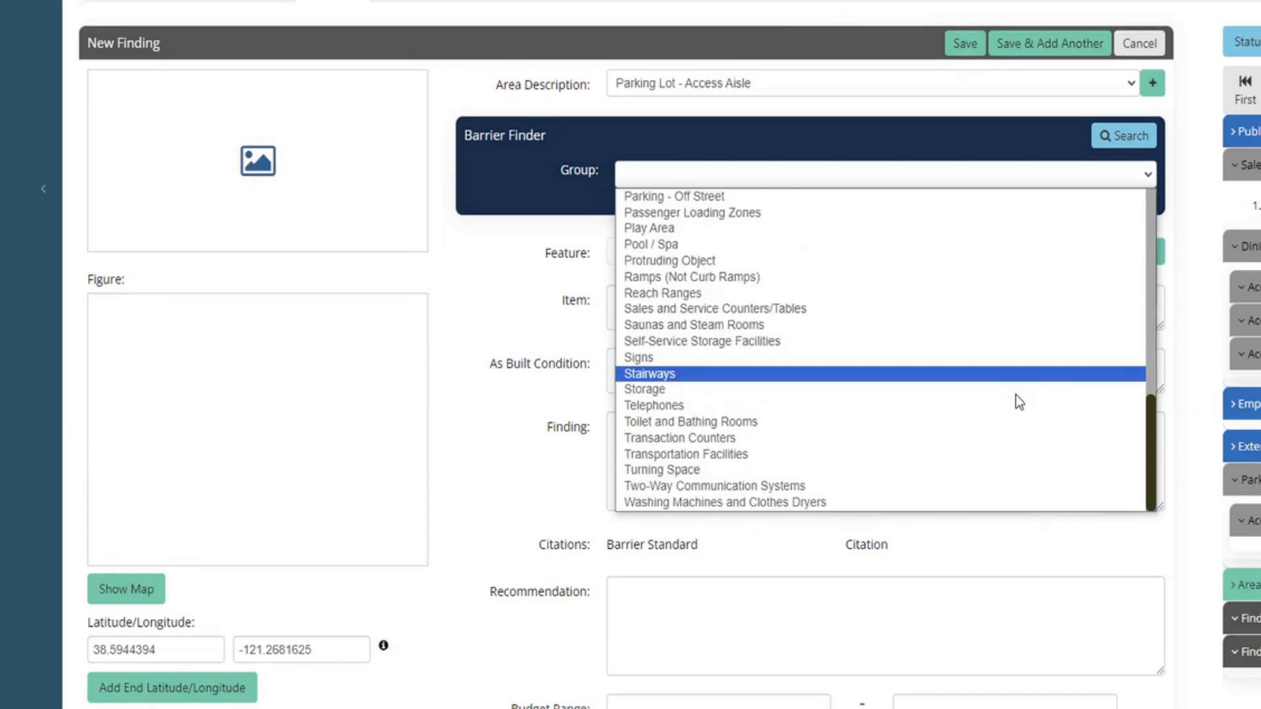
left_click(790, 195)
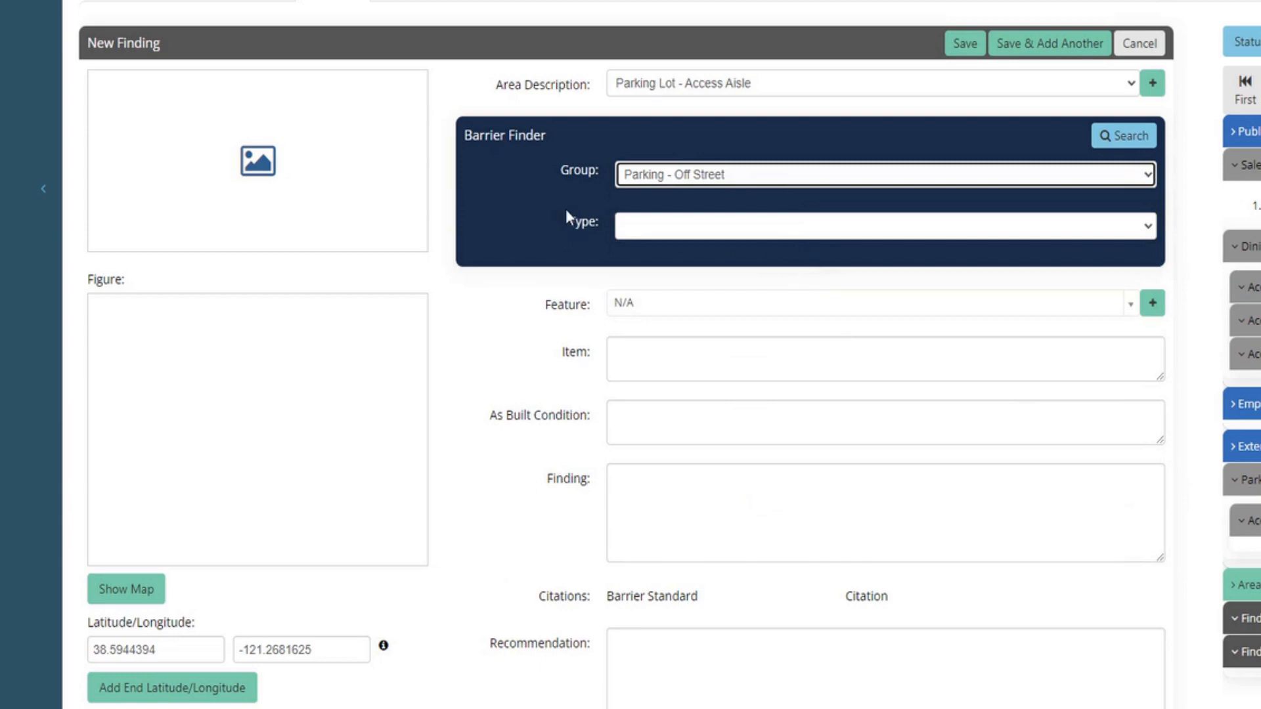
Set the barrier type to "Access Aisle", subtype 1 to "Striping" and subtype 2 to "Missing"
left_click(1145, 230)
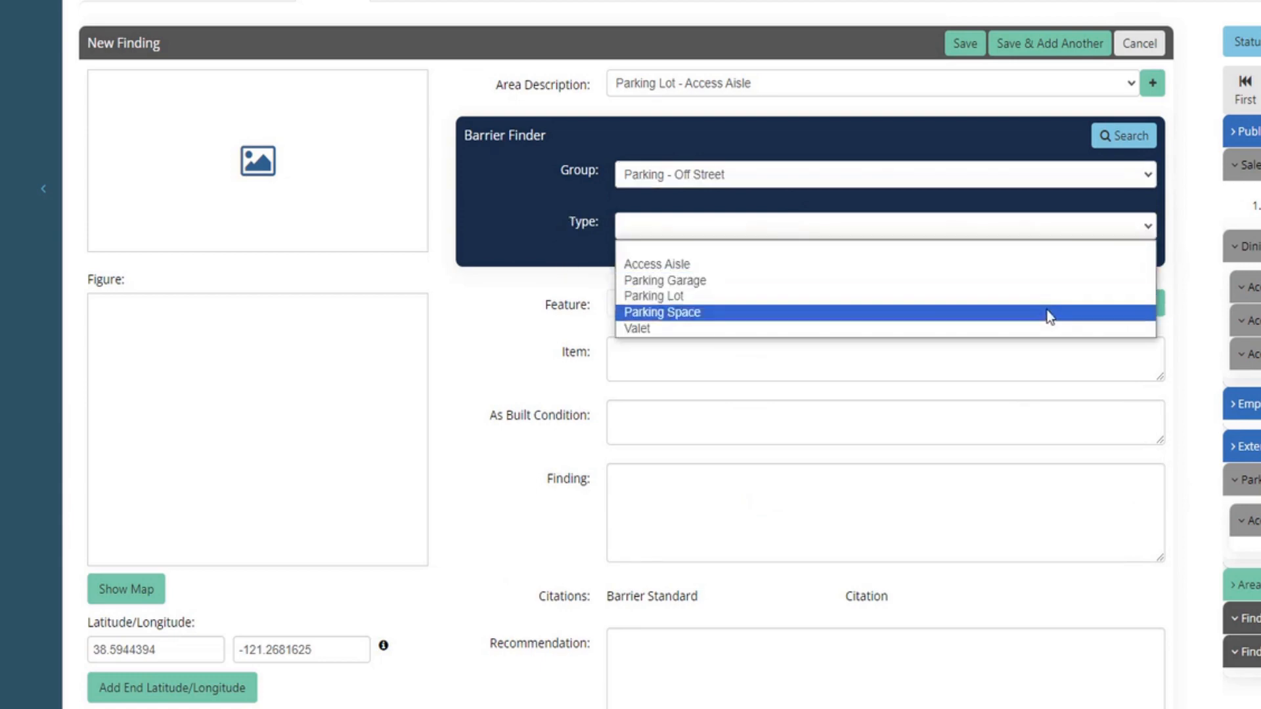
left_click(1023, 267)
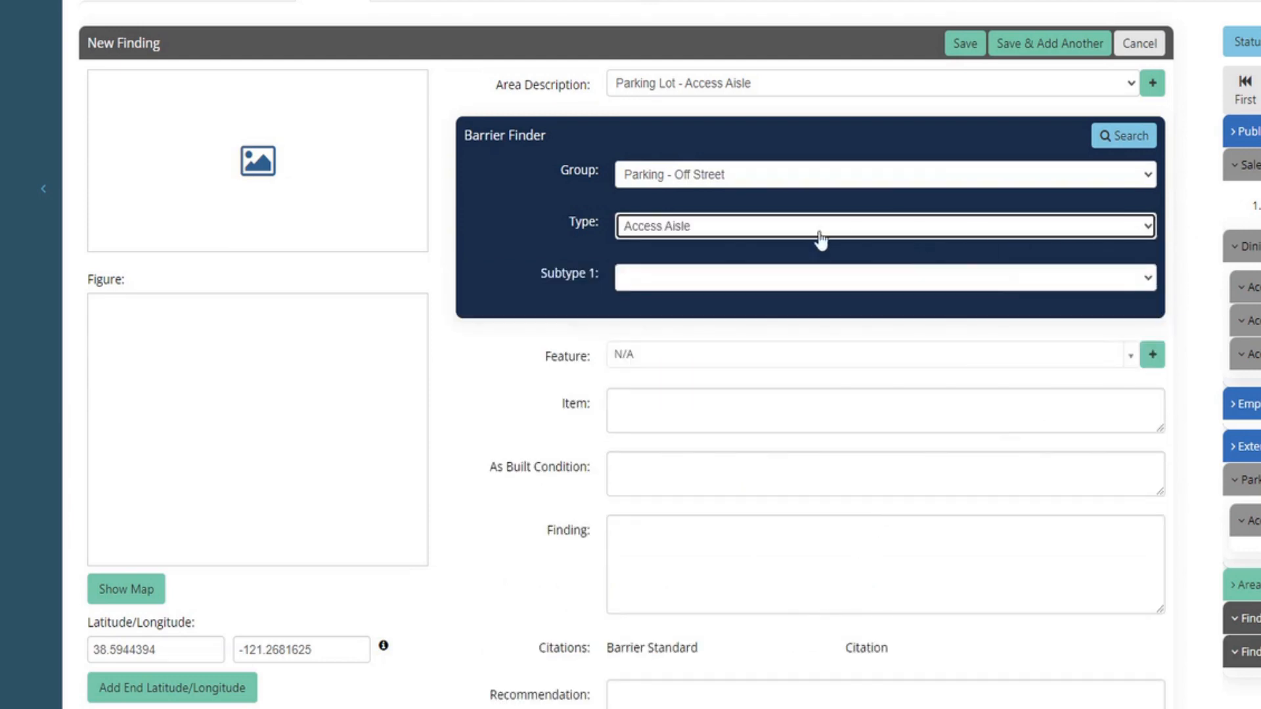
left_click(1147, 284)
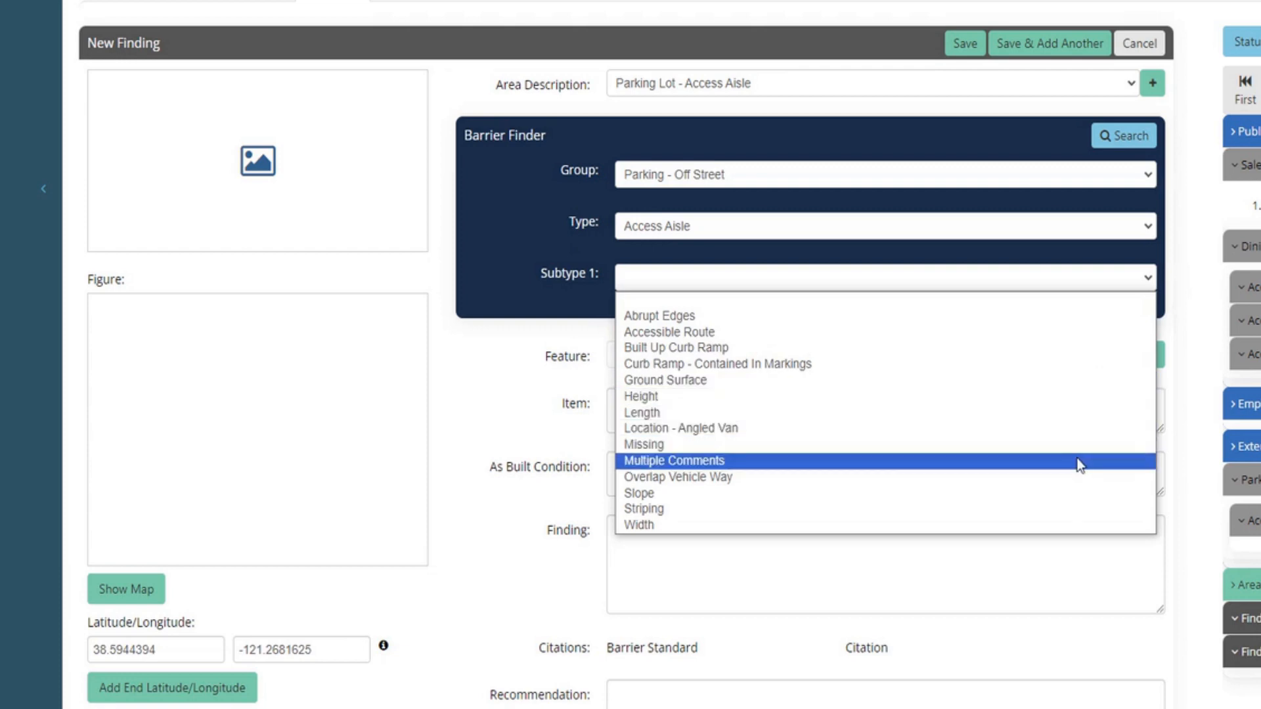
left_click(1058, 509)
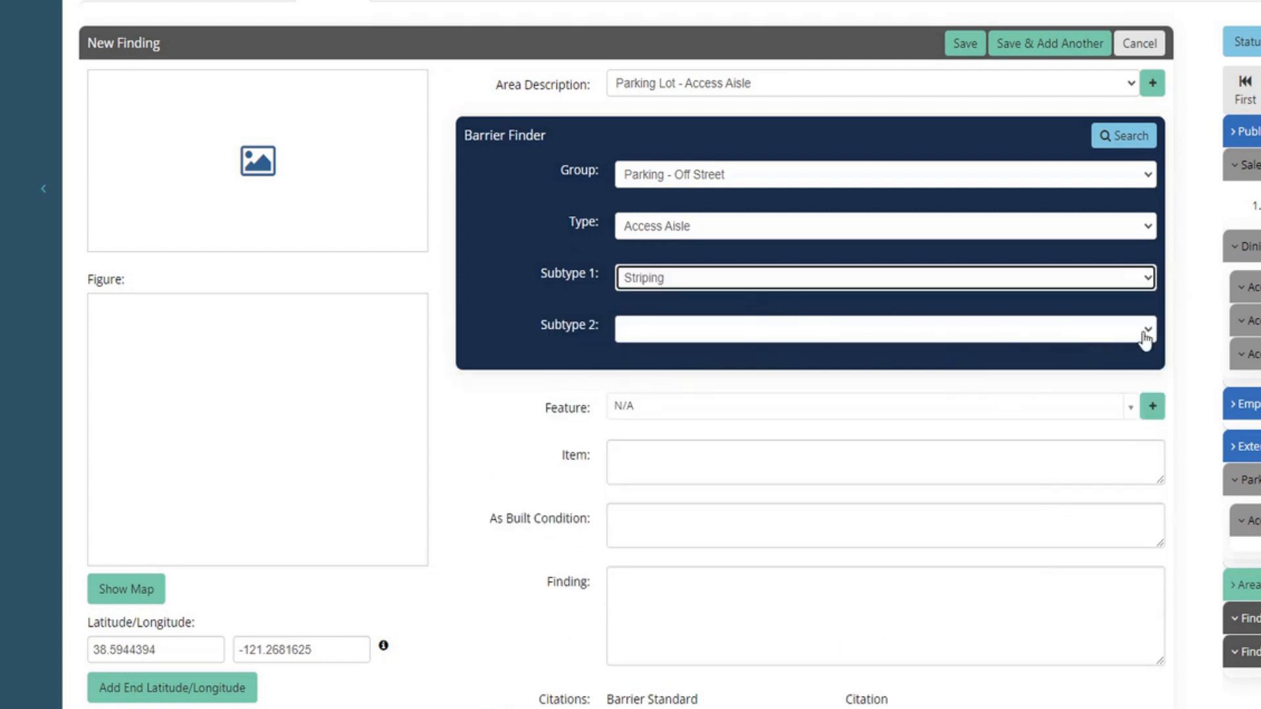
left_click(1145, 335)
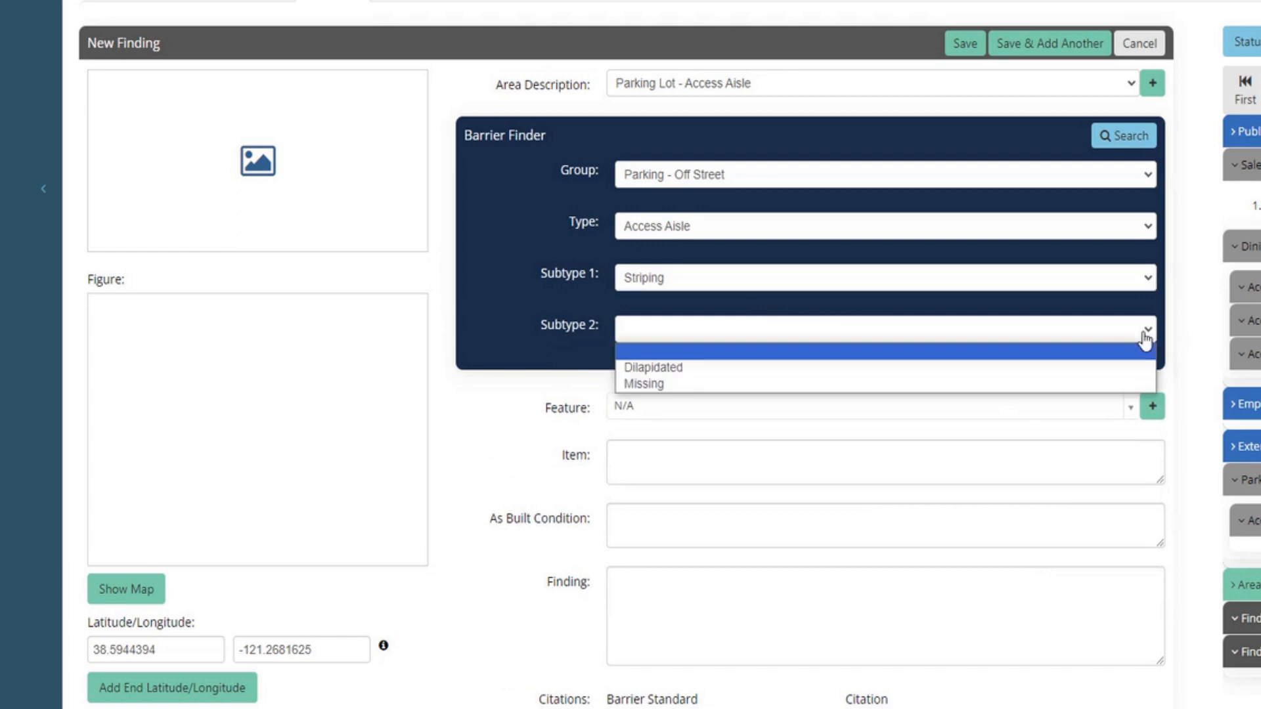
left_click(1106, 383)
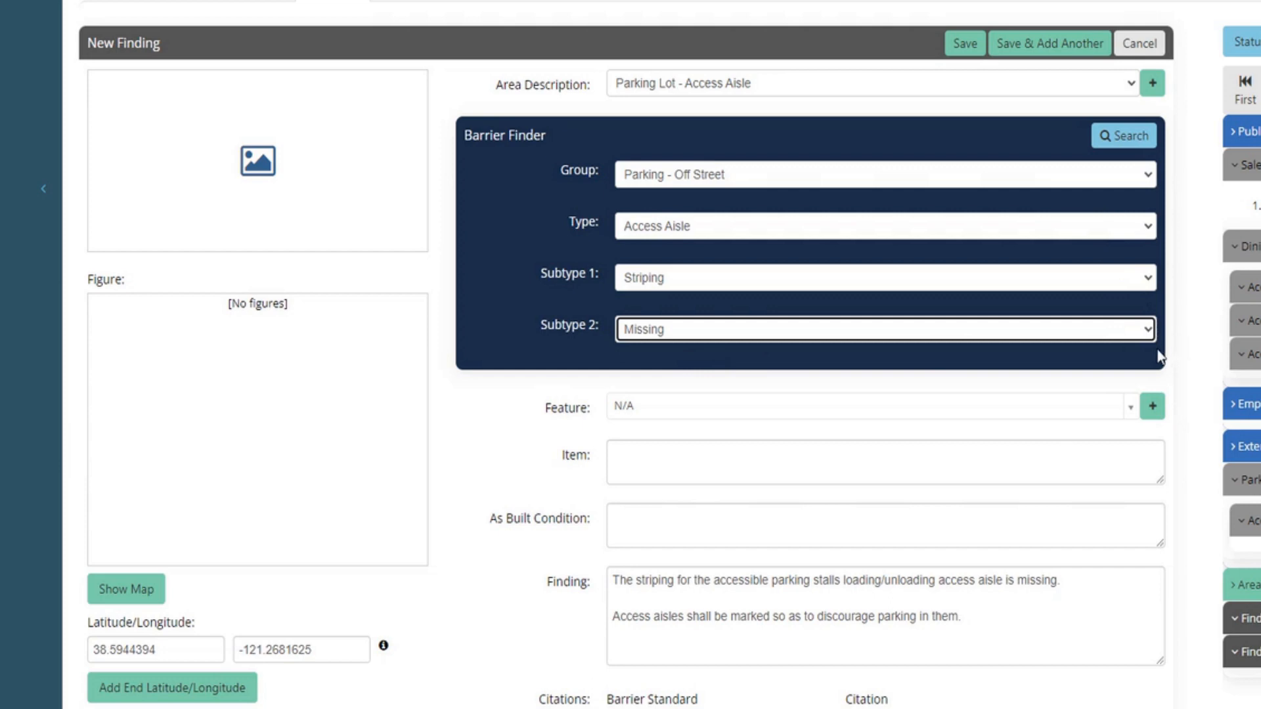
Review the finding text filled in for the chosen barrier
scroll(1159, 356, "down", 3)
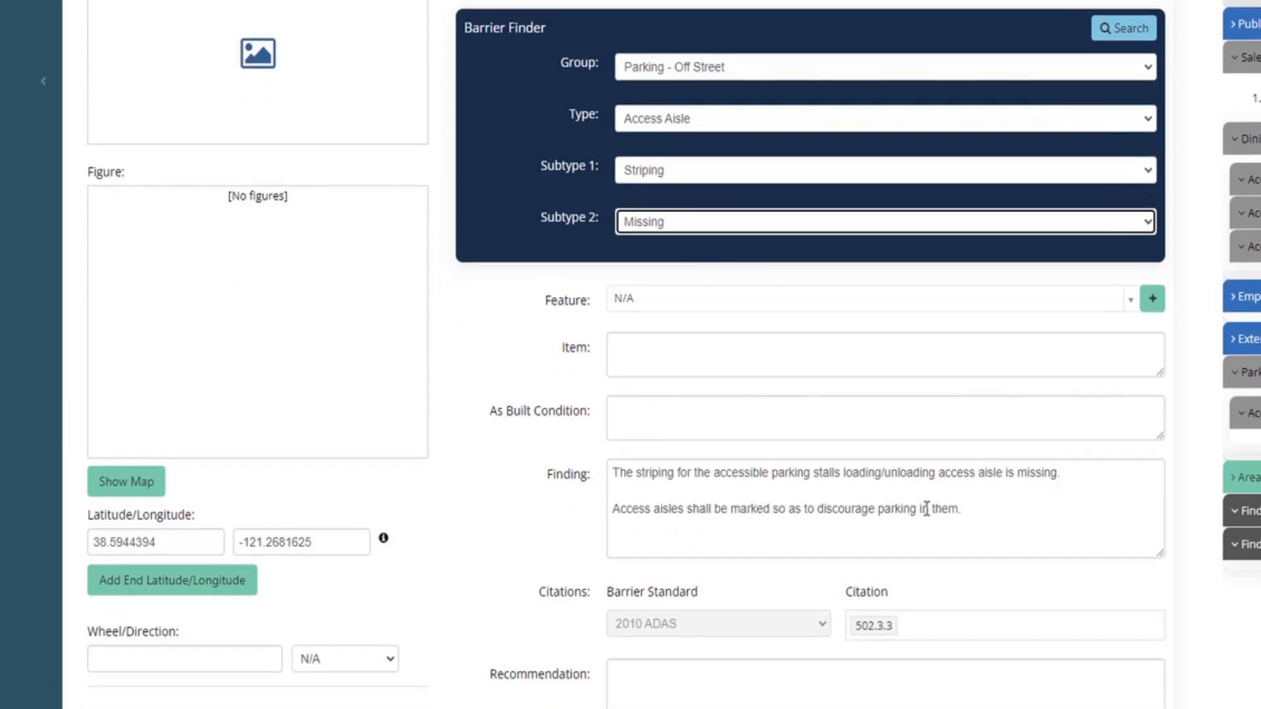
left_click_drag(975, 465, 605, 330)
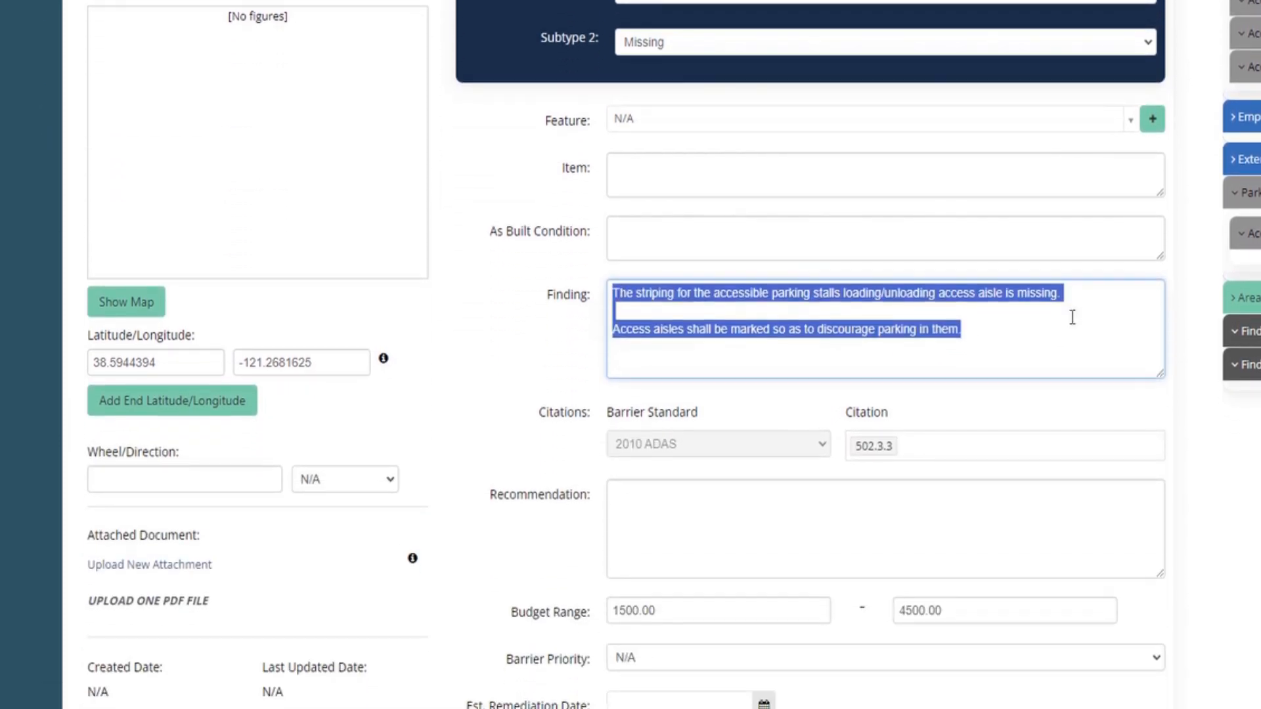
left_click(1106, 304)
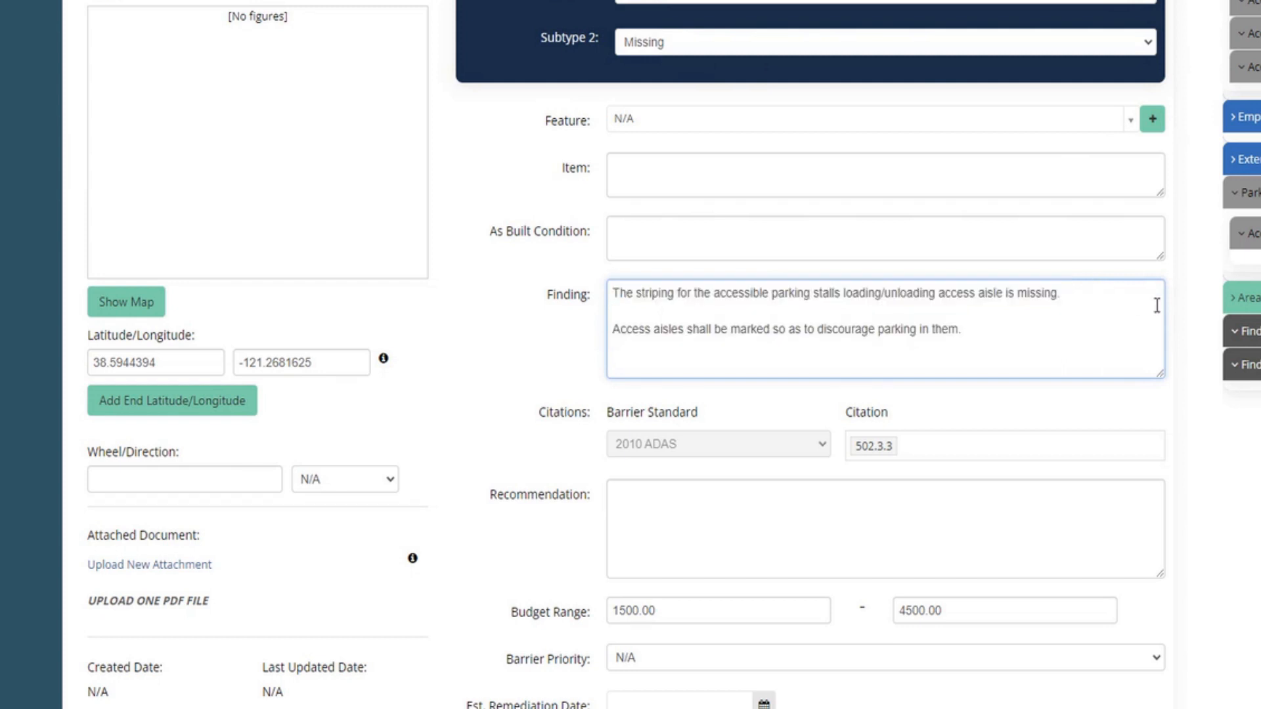
left_click(1191, 195)
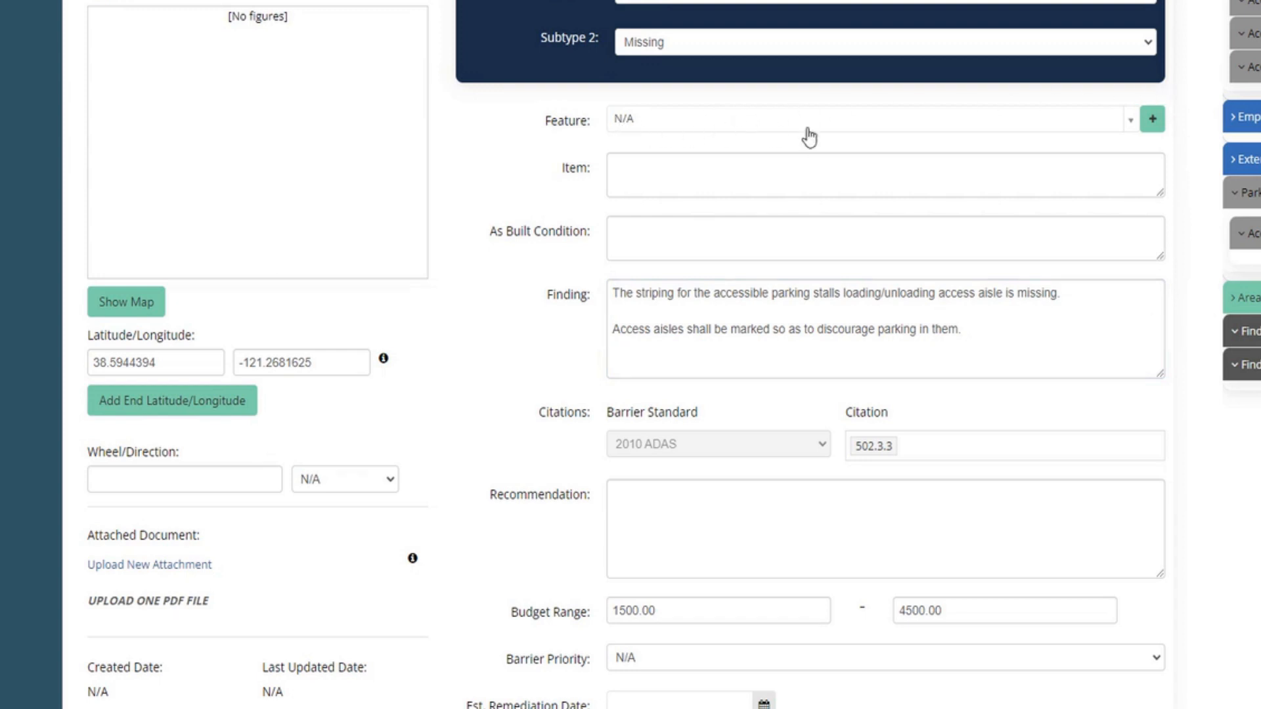
Create a finding feature named "Markings" and select it as this finding's feature
left_click(1127, 132)
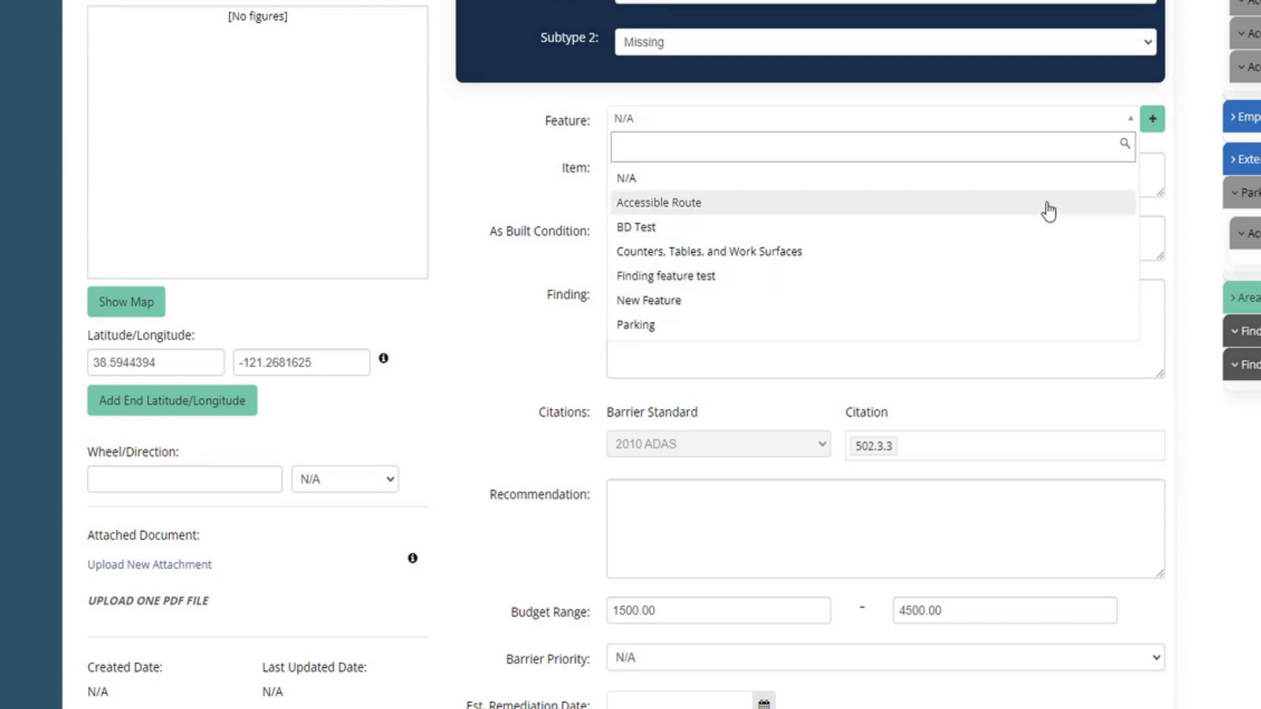
left_click(1176, 147)
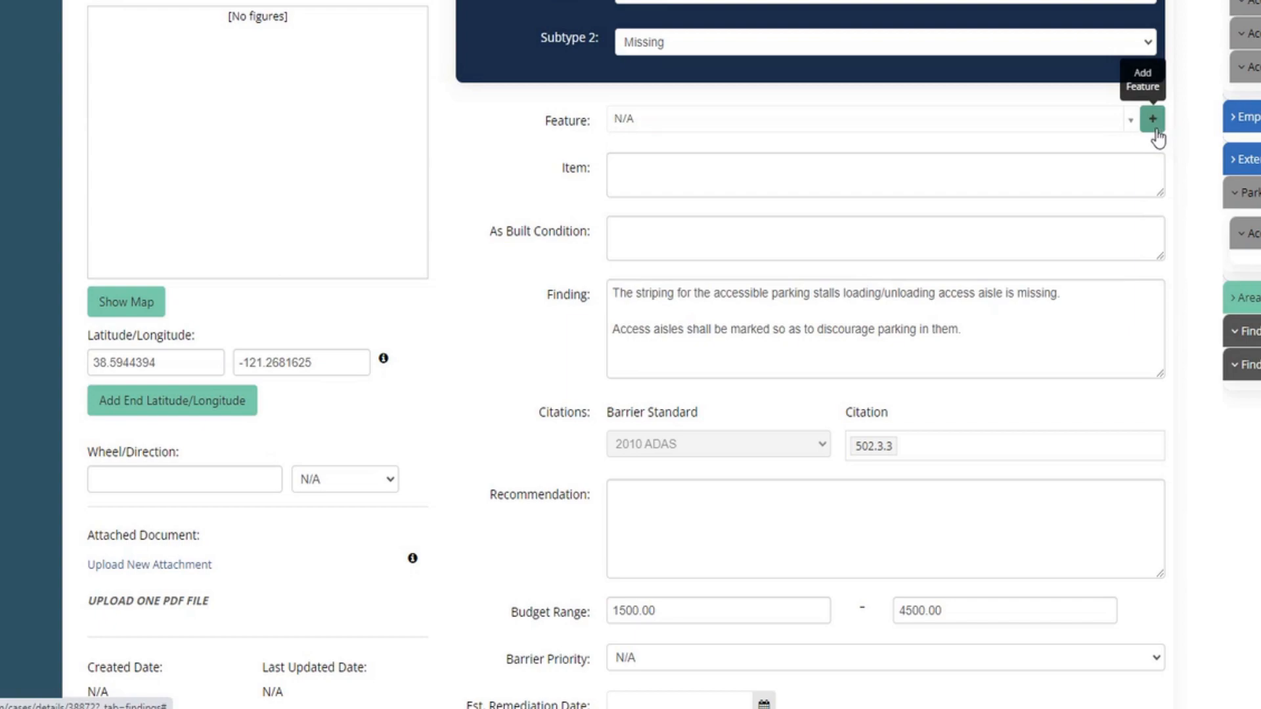
left_click(1153, 128)
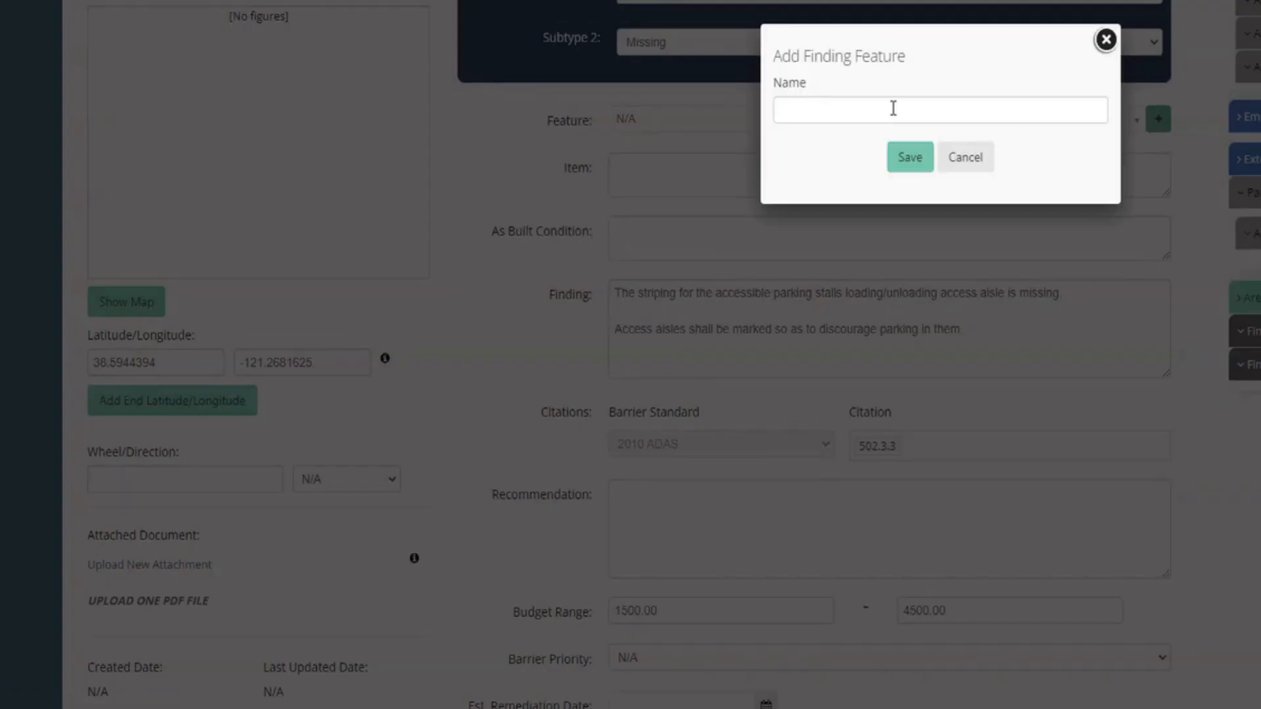
left_click(943, 101)
type("Markings")
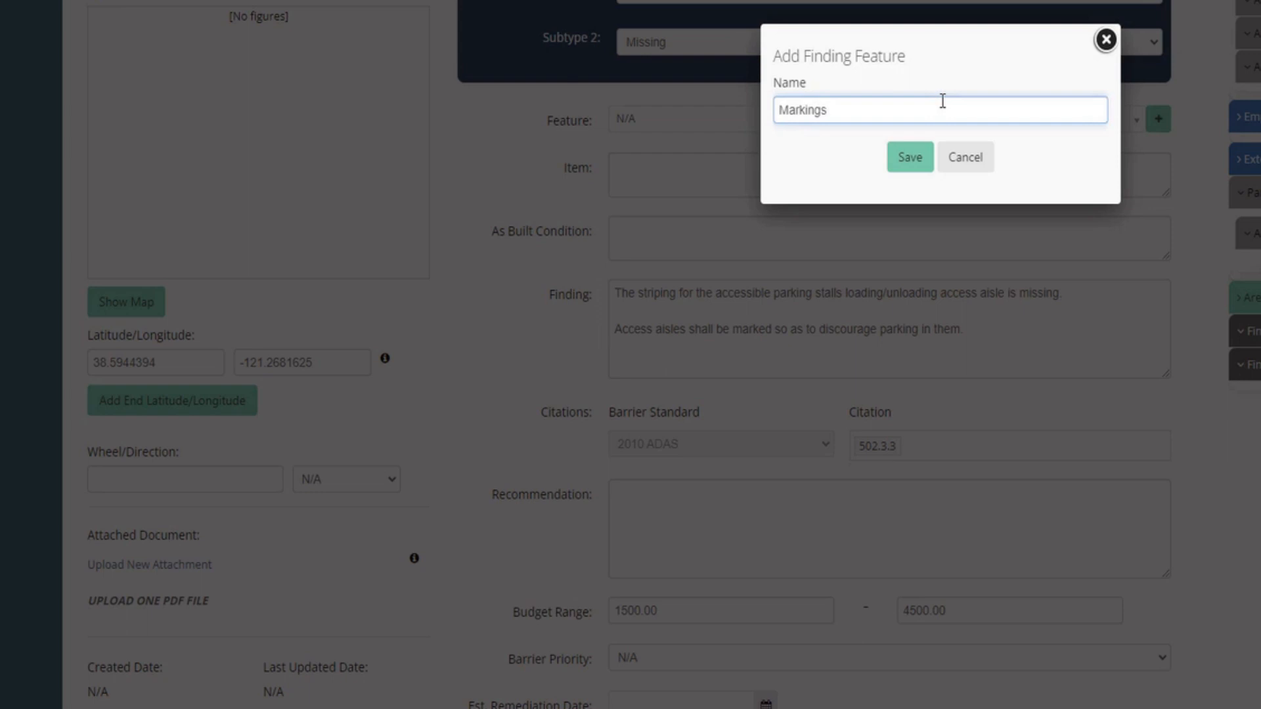
left_click(913, 164)
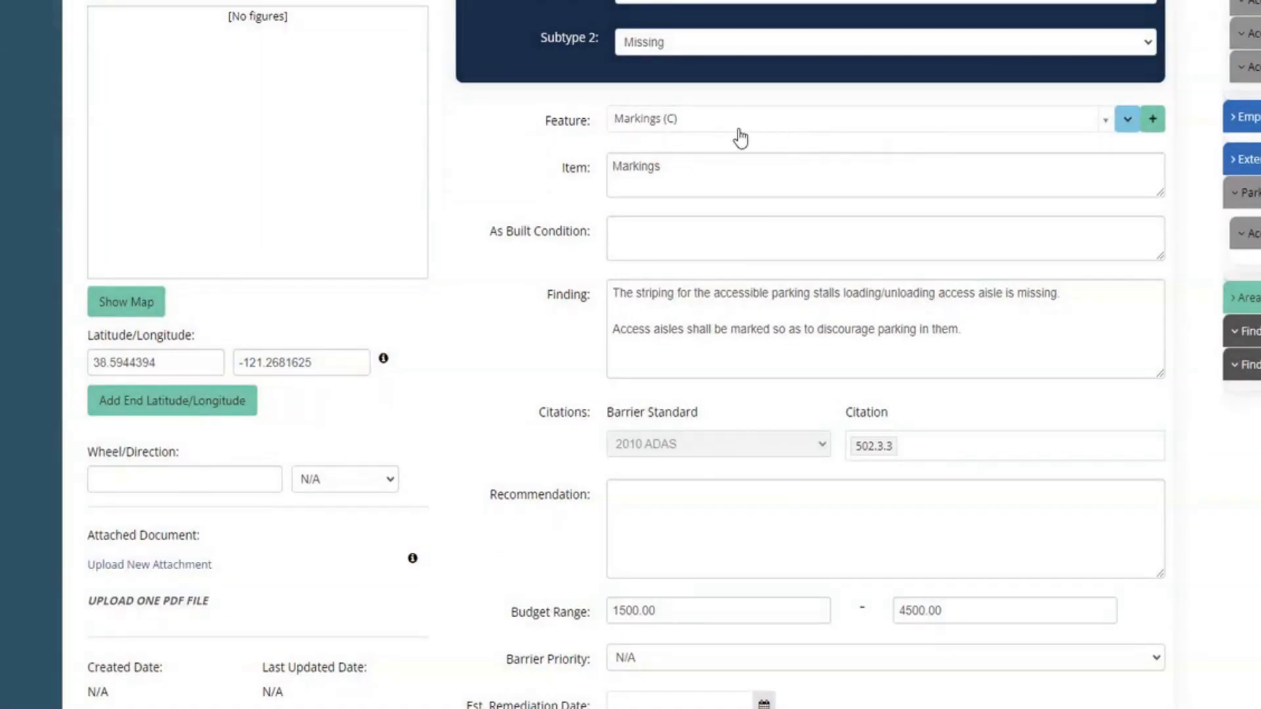
left_click(736, 128)
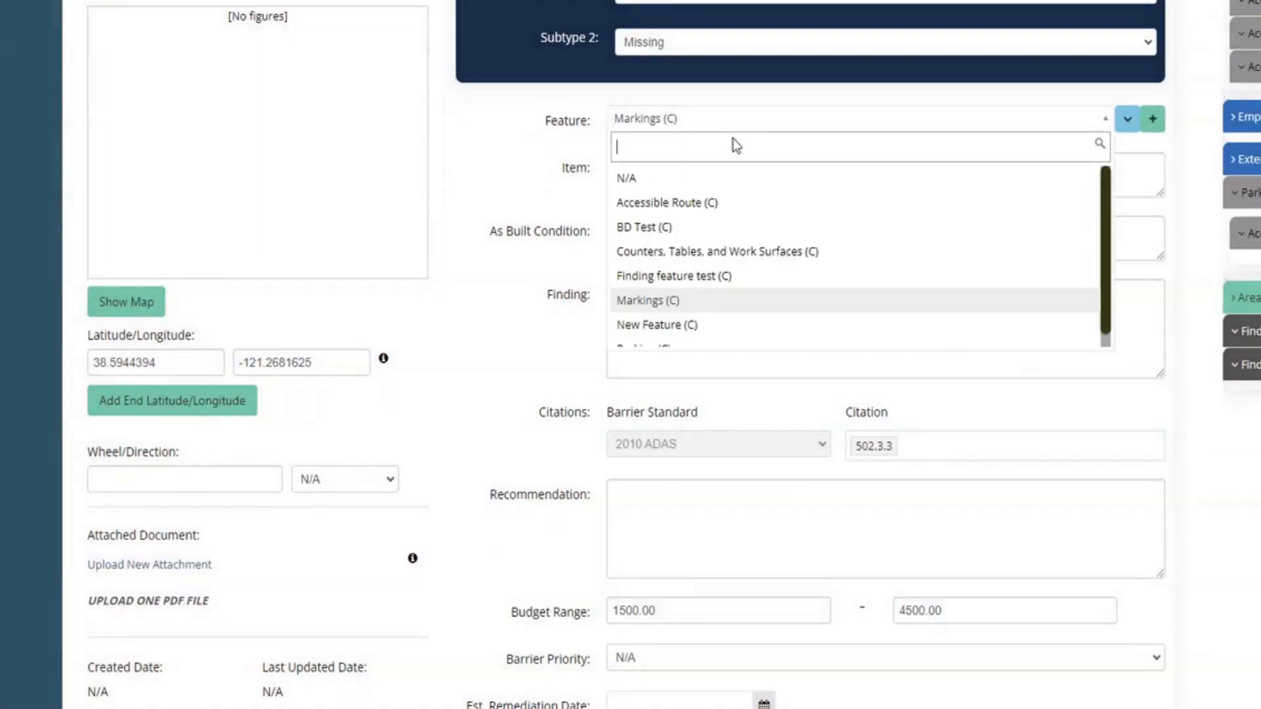
left_click(703, 302)
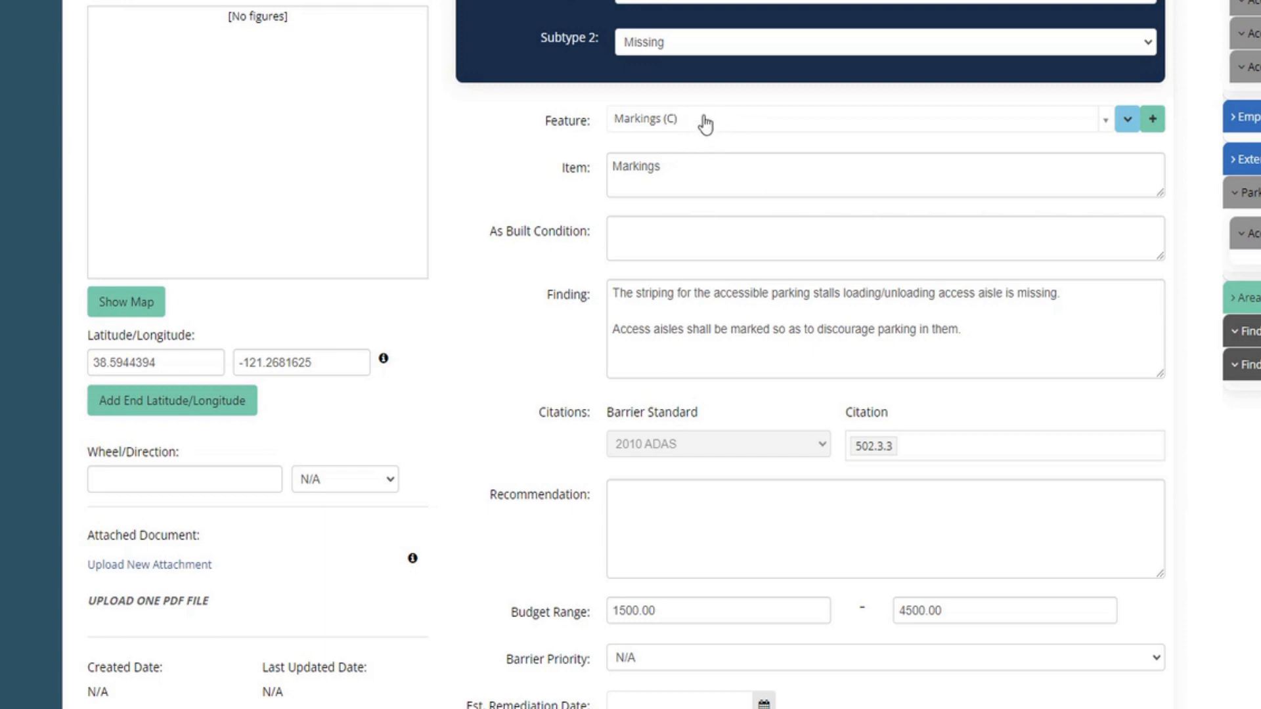
Replace the item text with "Access Aisle #1" and enter "Striping is missing" as the as-built condition
double_click(694, 168)
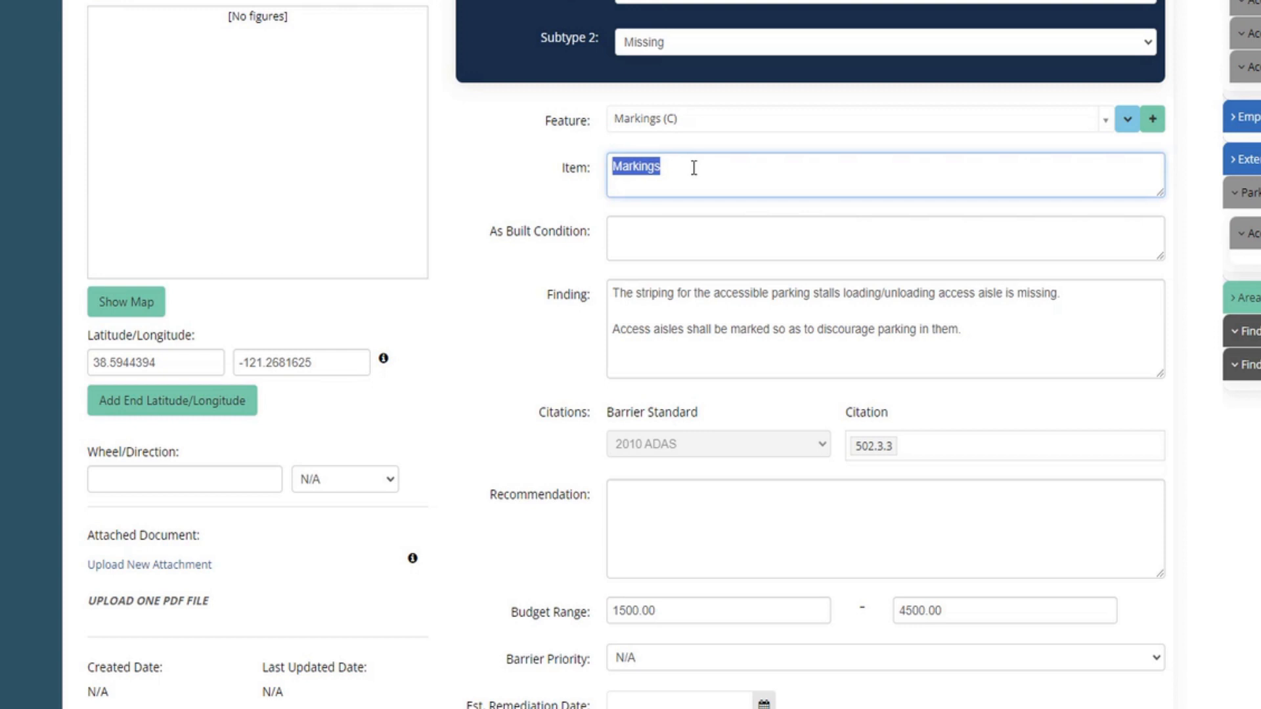
type("Access ")
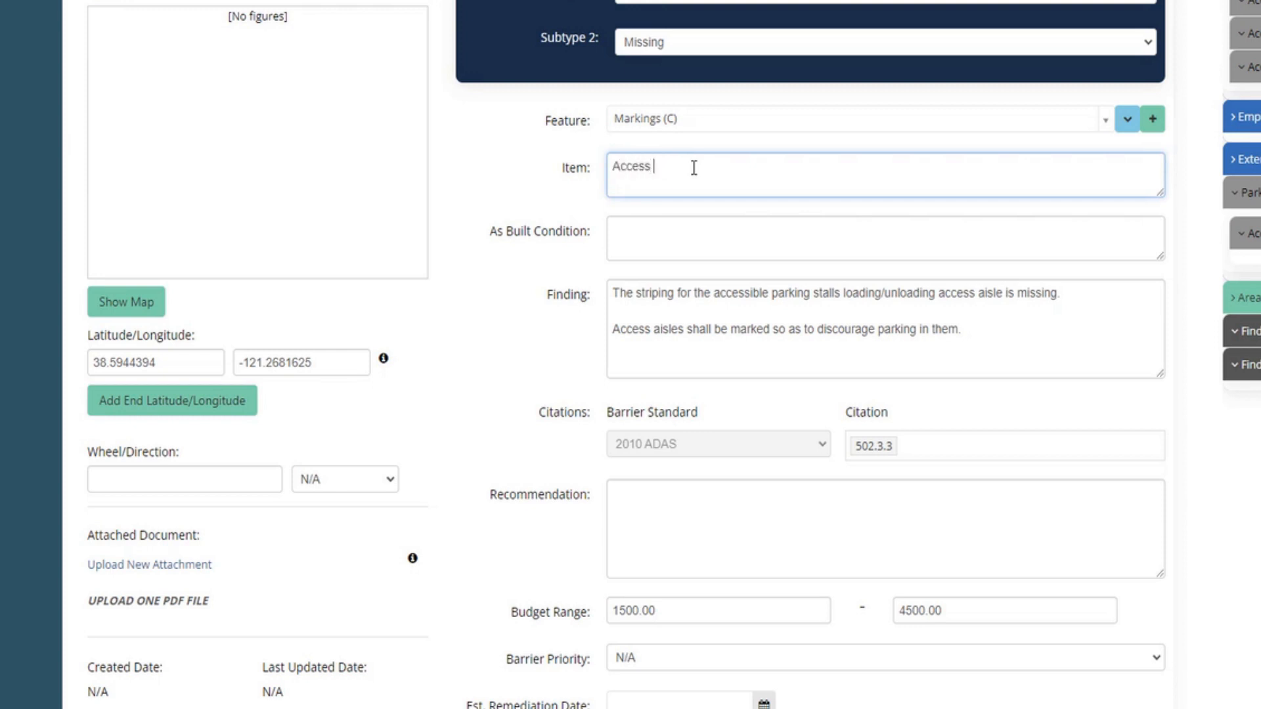
type("Aisle #1")
left_click(701, 230)
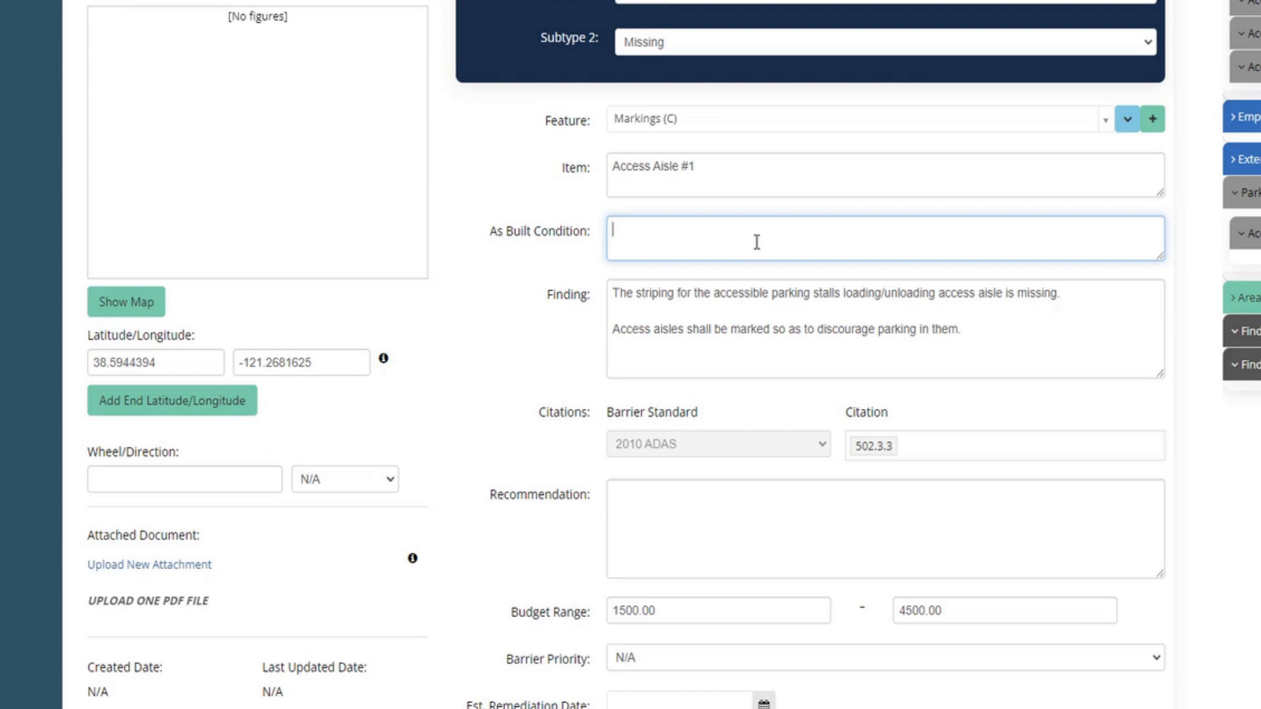
type("Striping is missing")
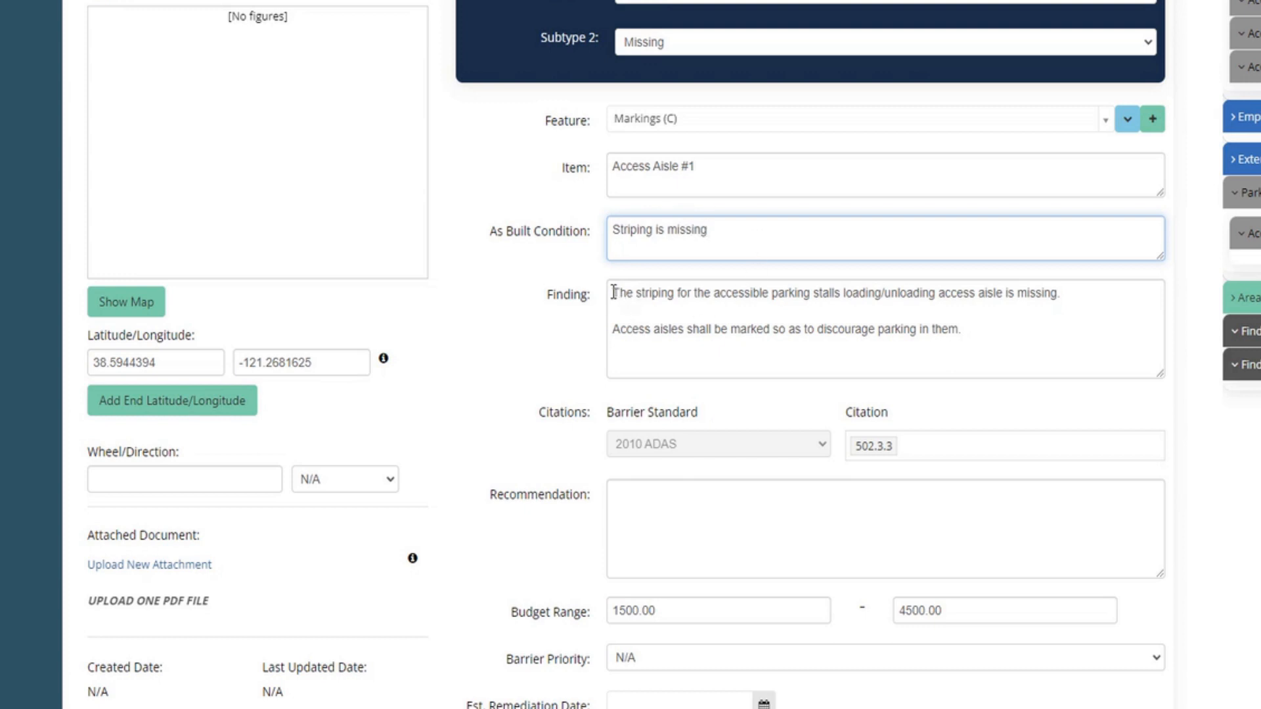
left_click_drag(616, 294, 936, 329)
left_click(1000, 334)
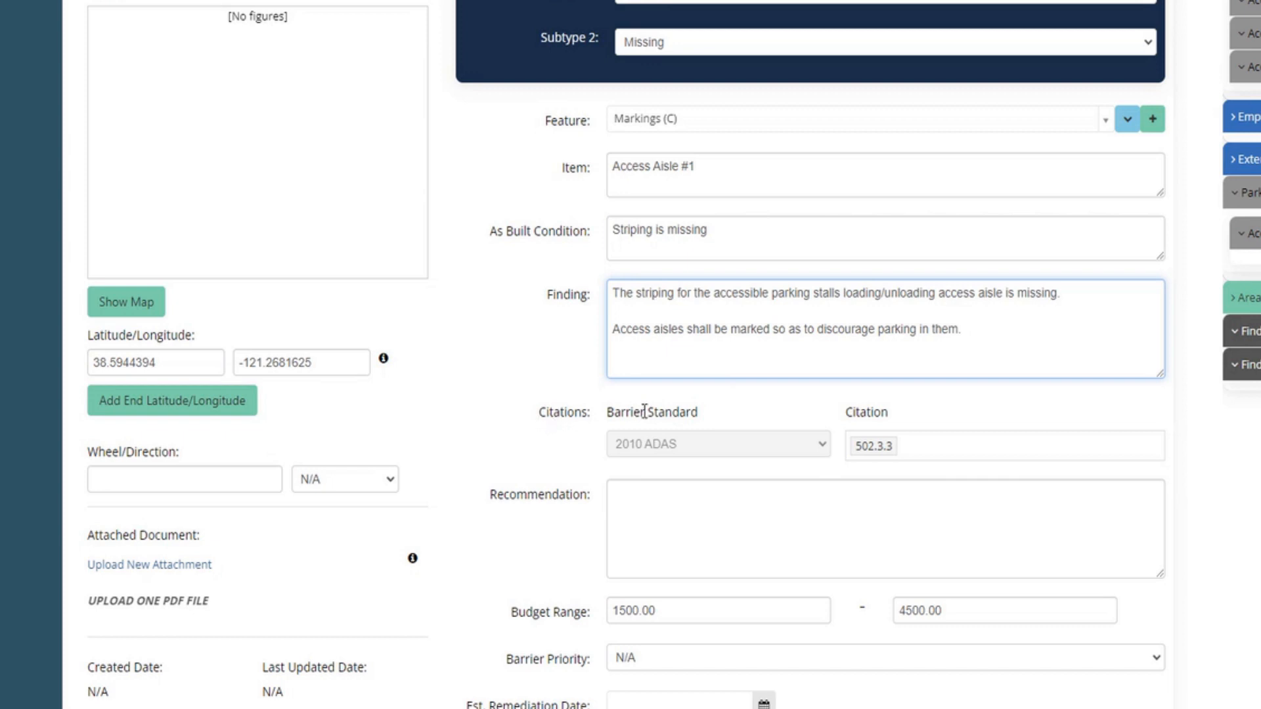
Enter "Add striping for access aisle" as the finding's recommendation
scroll(646, 419, "down", 1)
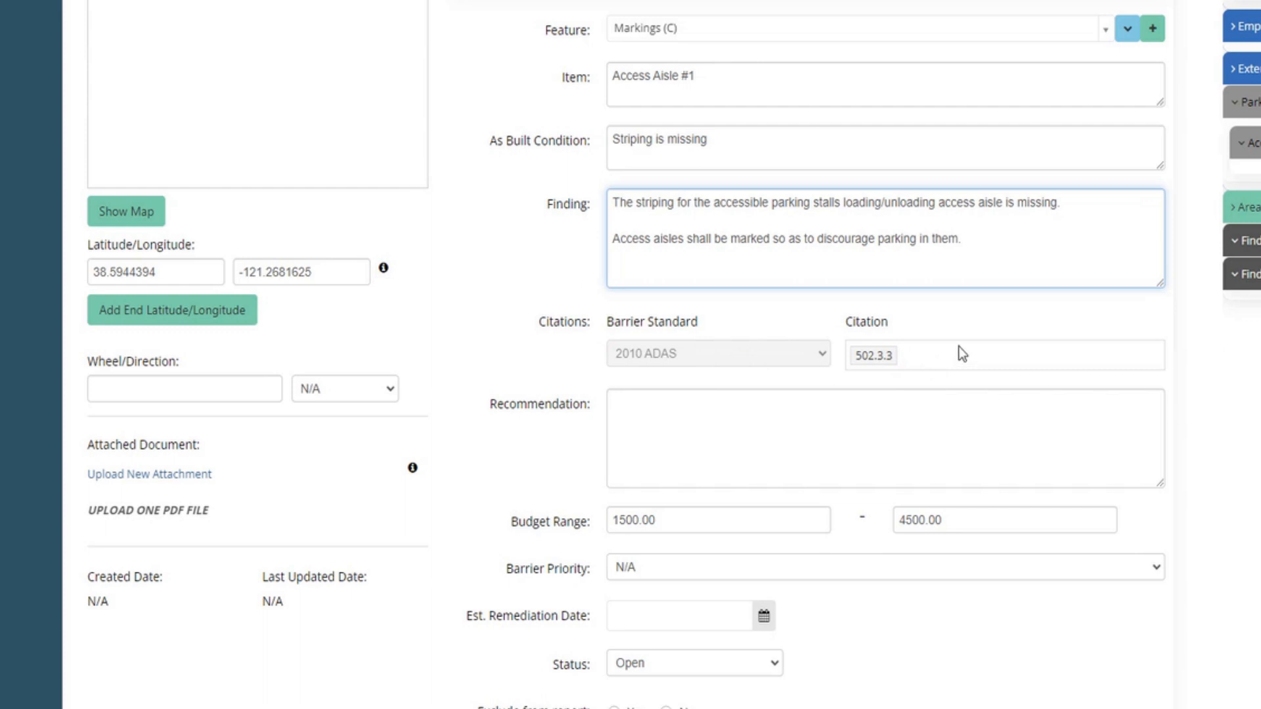
scroll(956, 345, "down", 1)
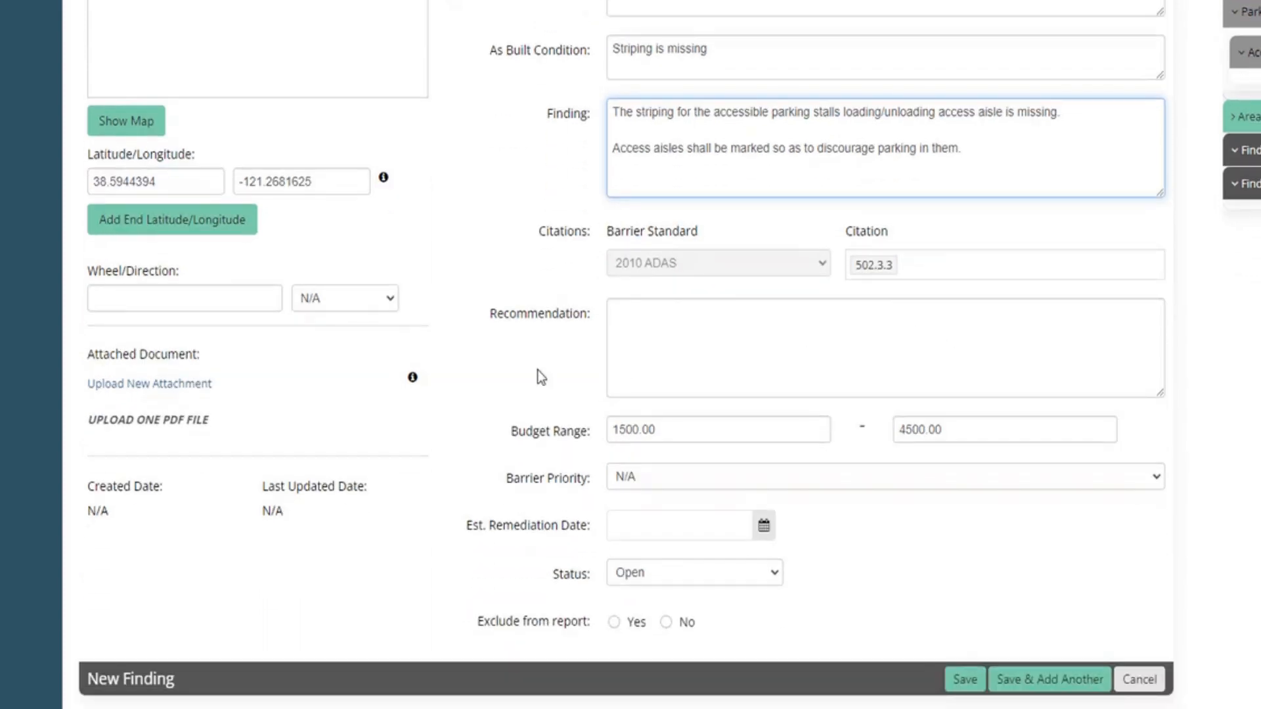
left_click(700, 335)
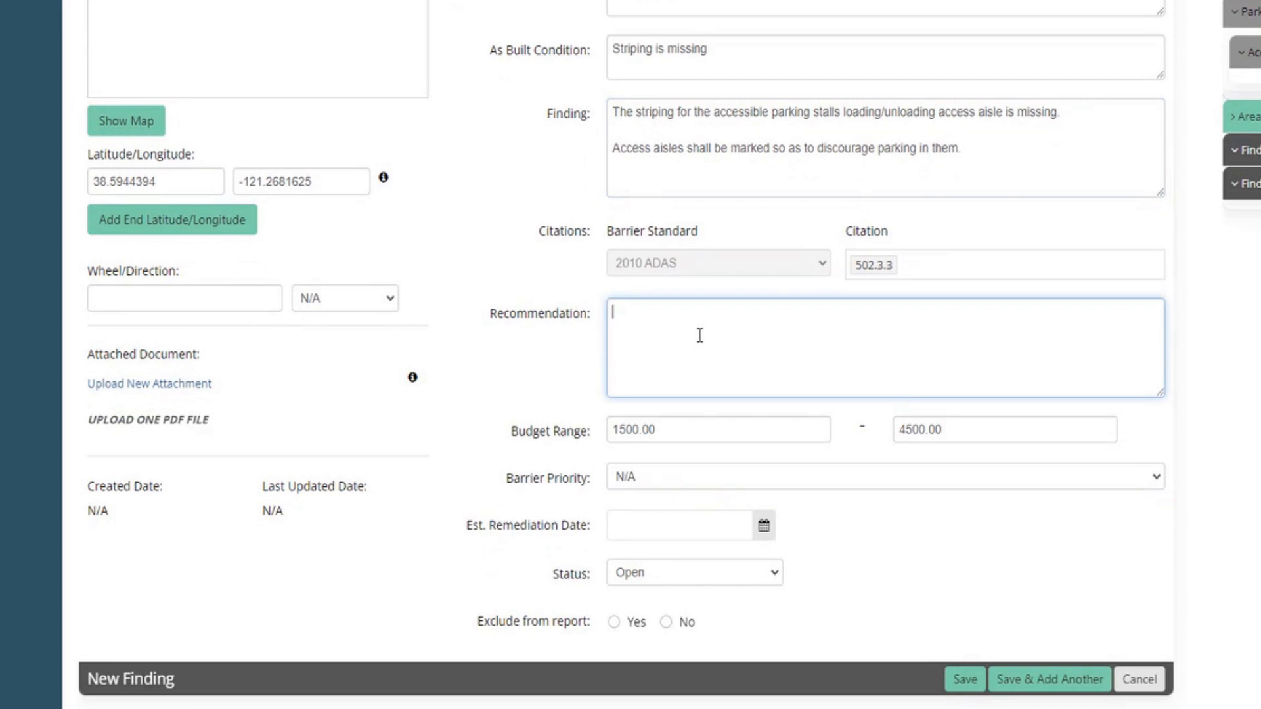
type("Add striping for access aisle")
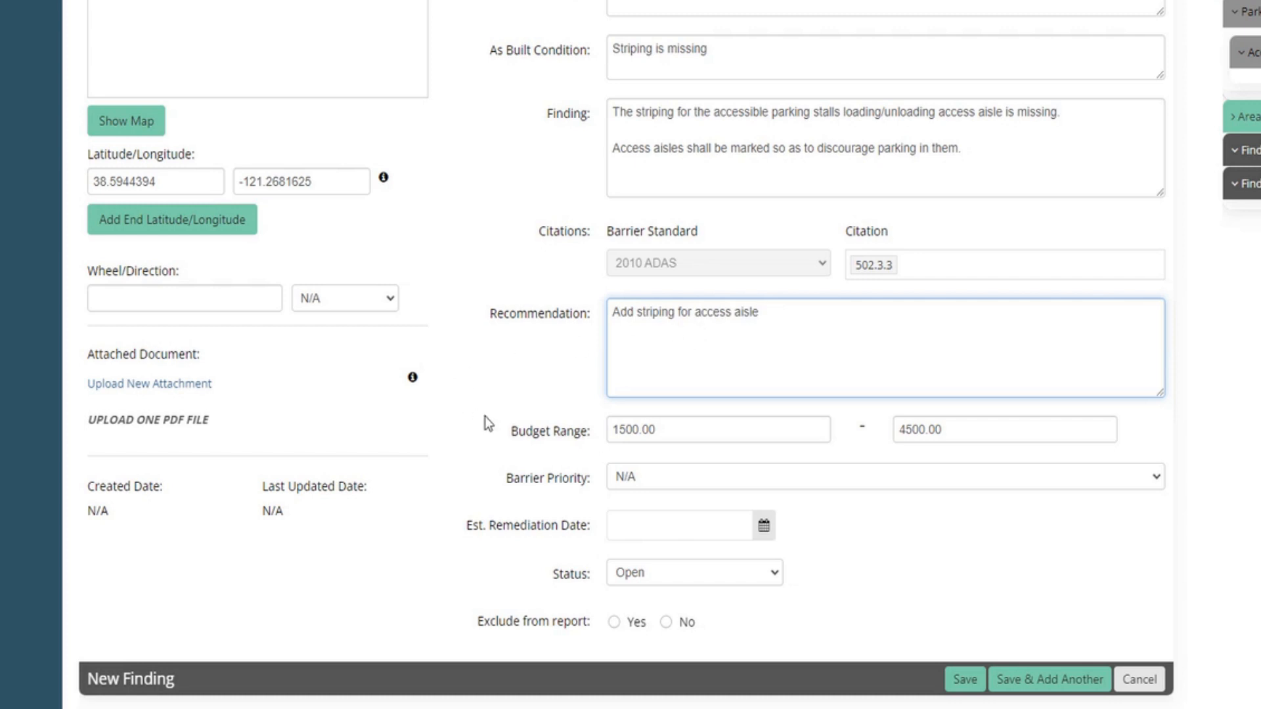
Set the finding's budget range to 1000 through 2000
left_click(694, 424)
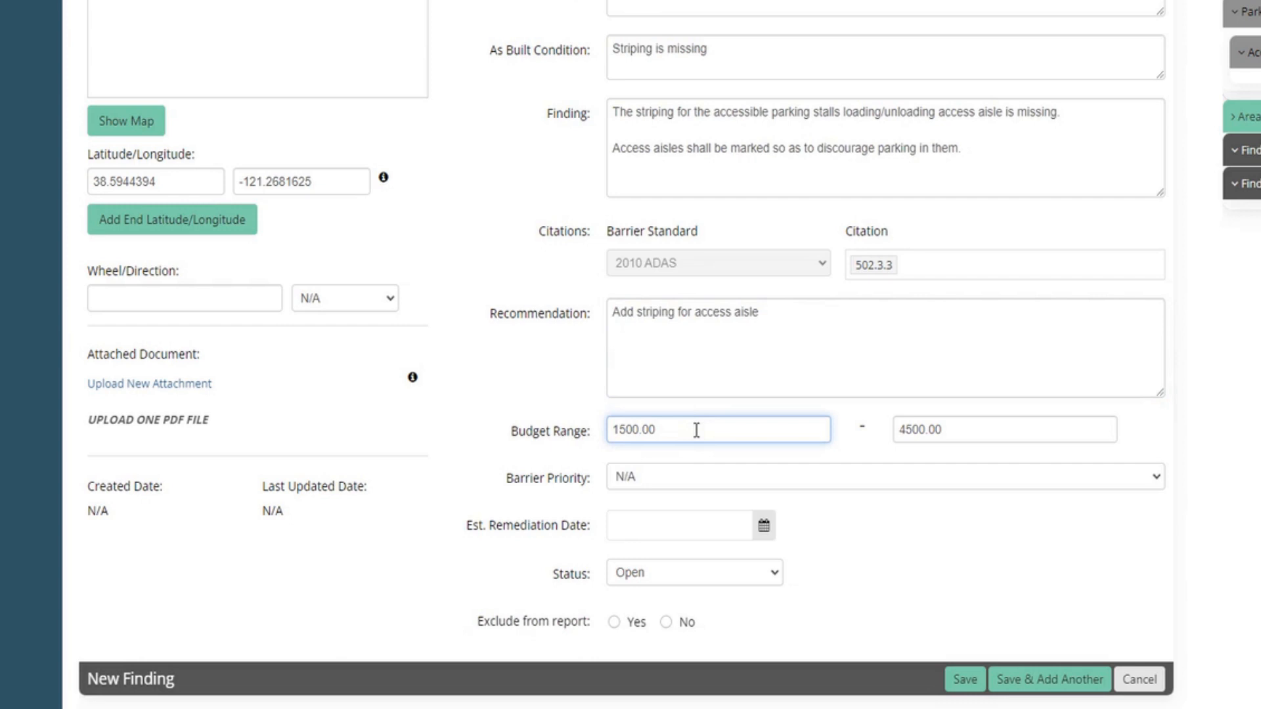
left_click(555, 432)
type("1000")
key("Tab")
type("2000")
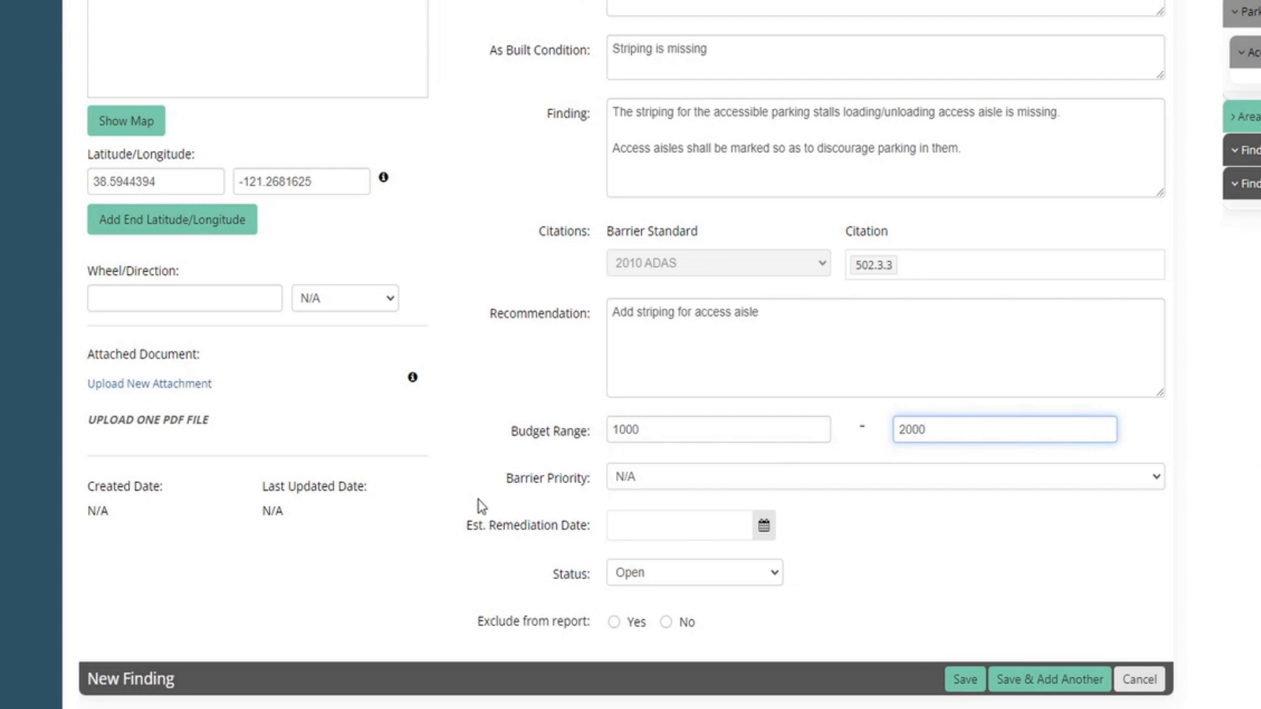
Set the barrier priority to "High (1)" and the estimated remediation date to 08/31/2023, keeping the status "Open"
left_click(1153, 488)
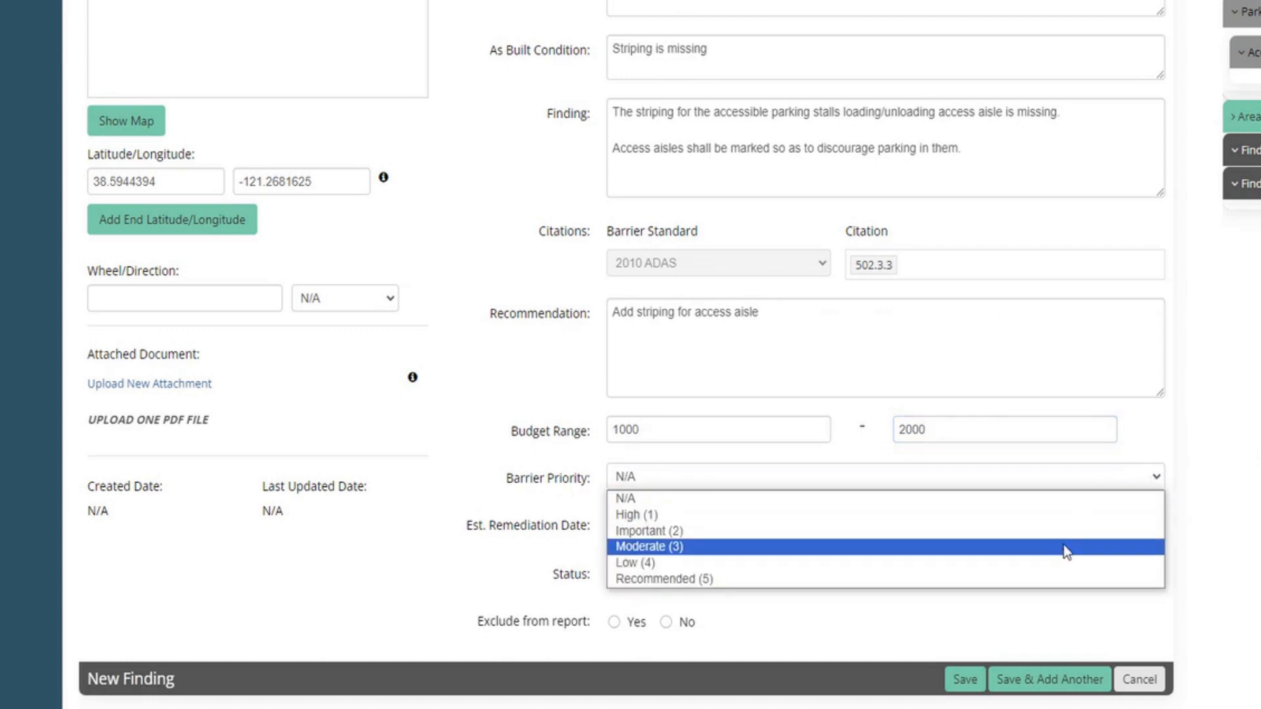
left_click(1015, 526)
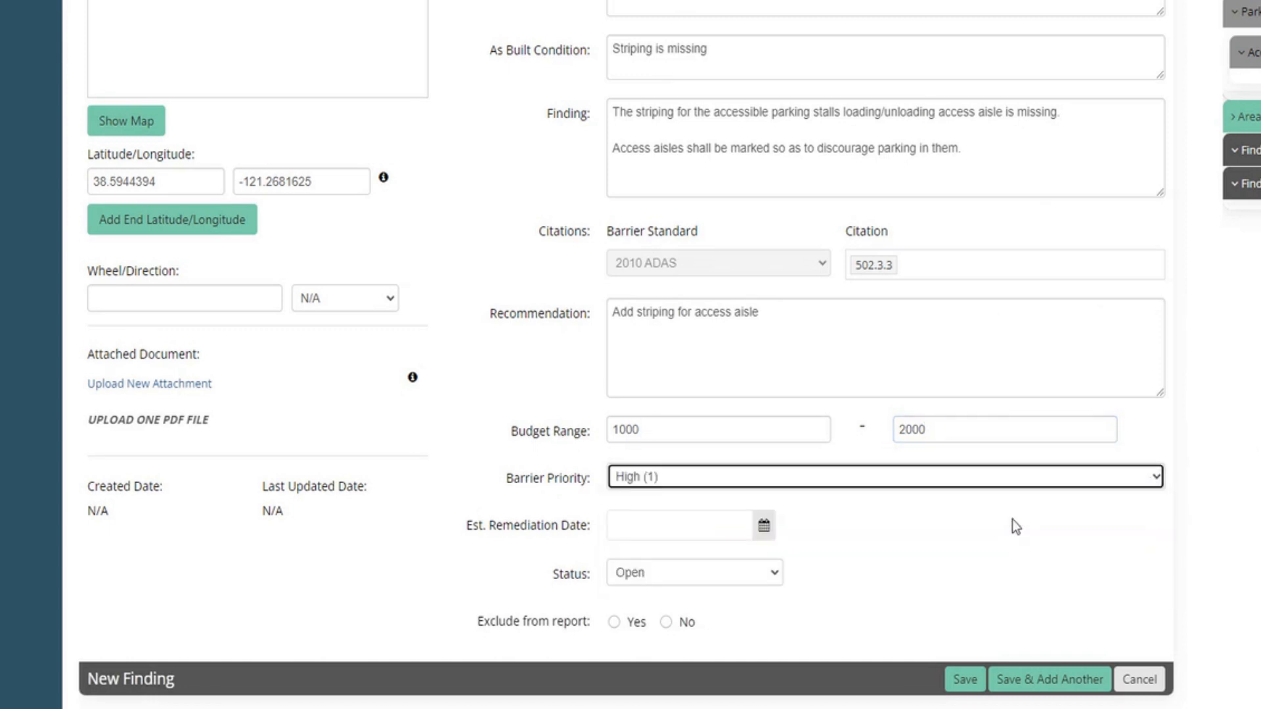
left_click(644, 528)
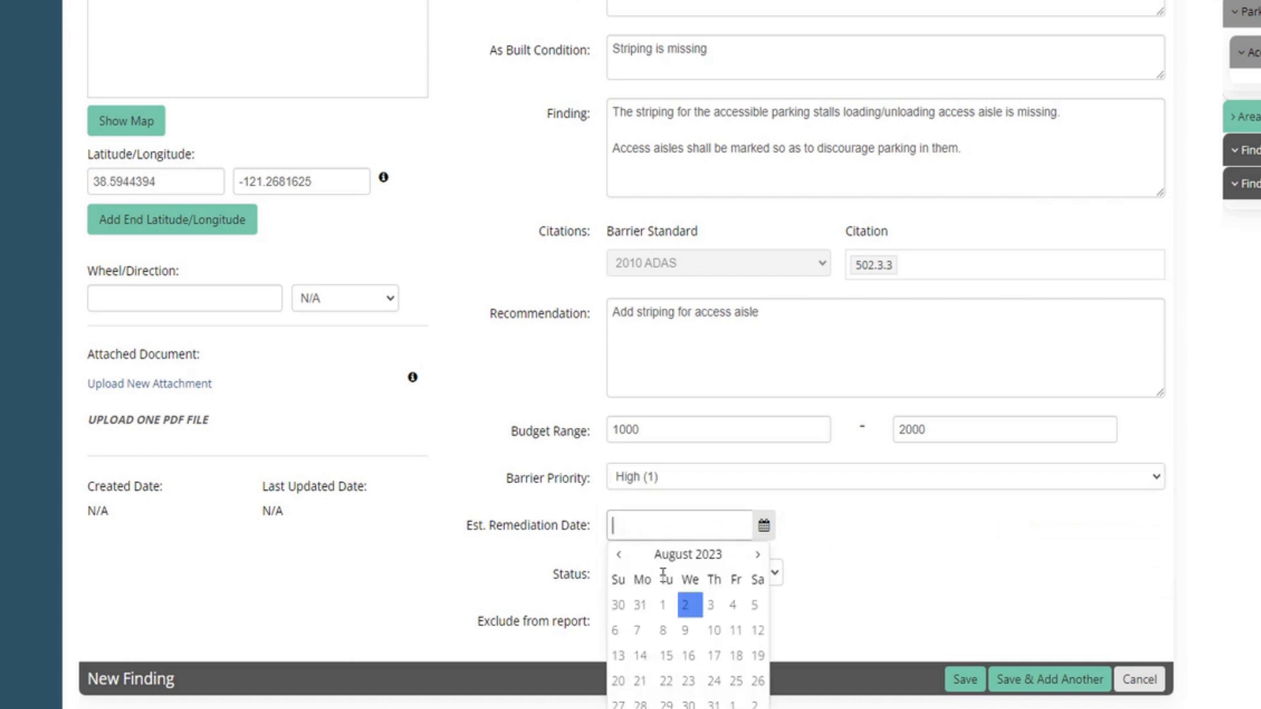
left_click(713, 703)
left_click(852, 526)
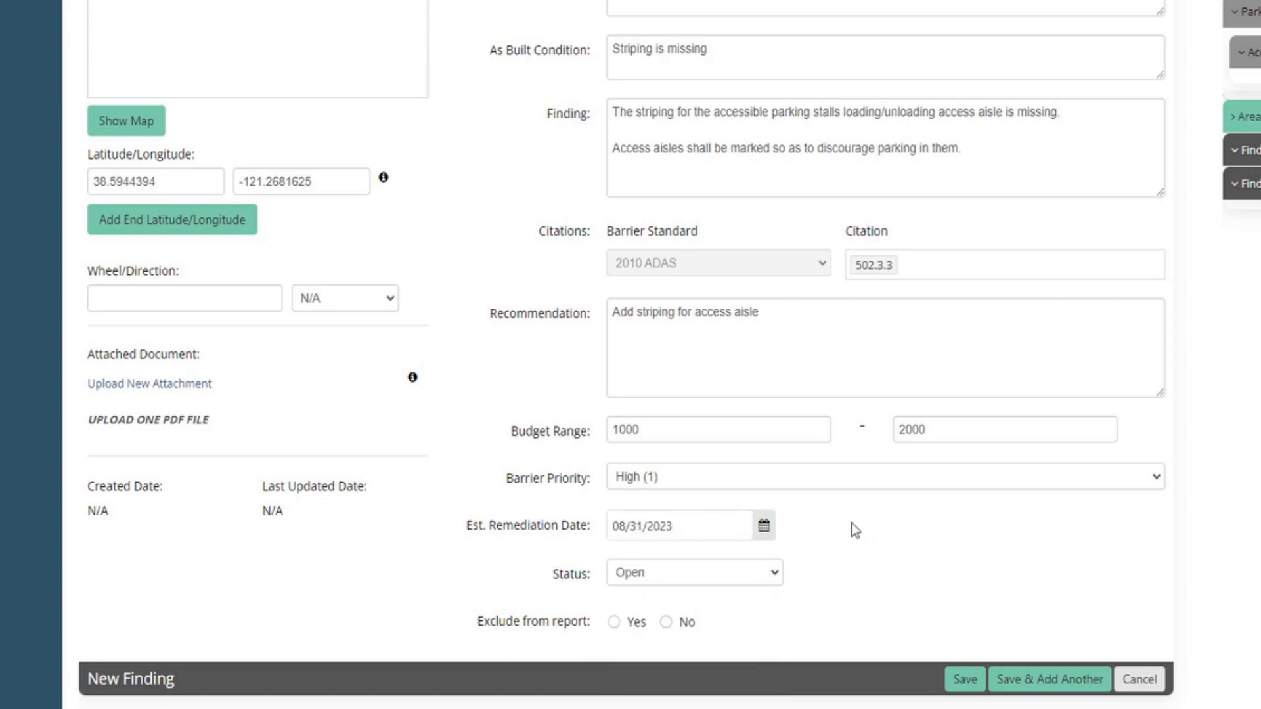
left_click(767, 581)
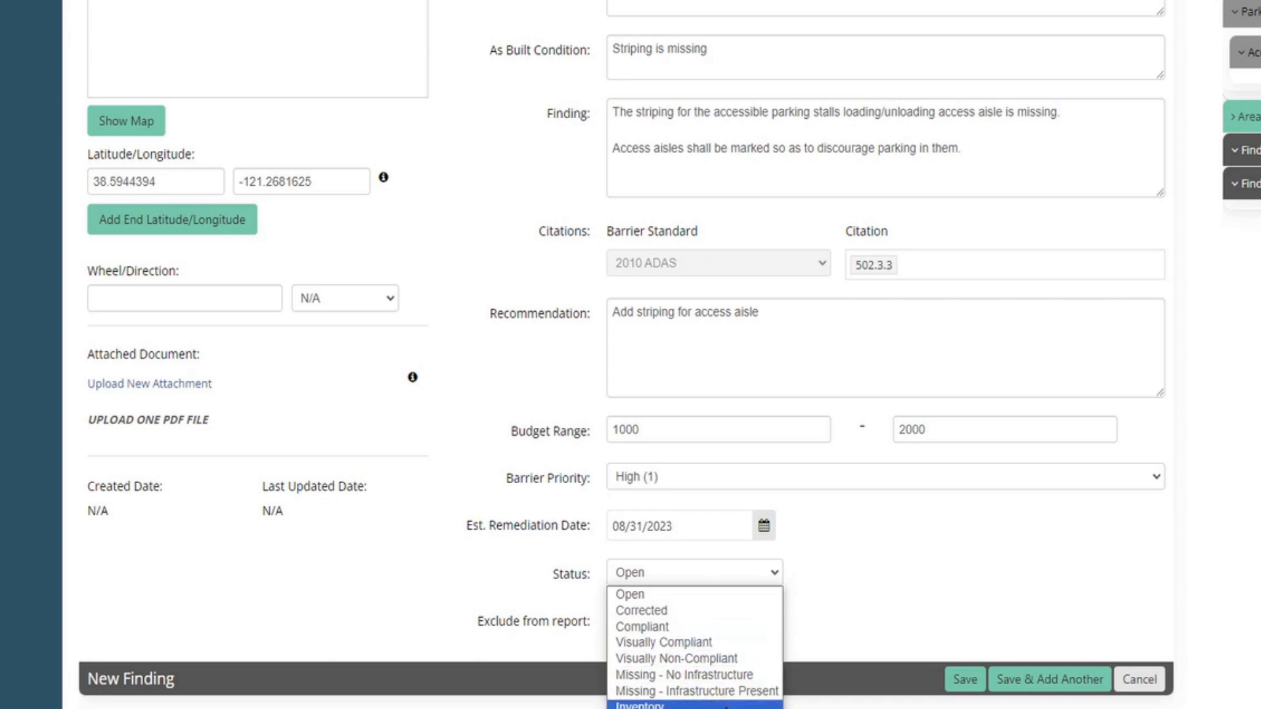
left_click(882, 586)
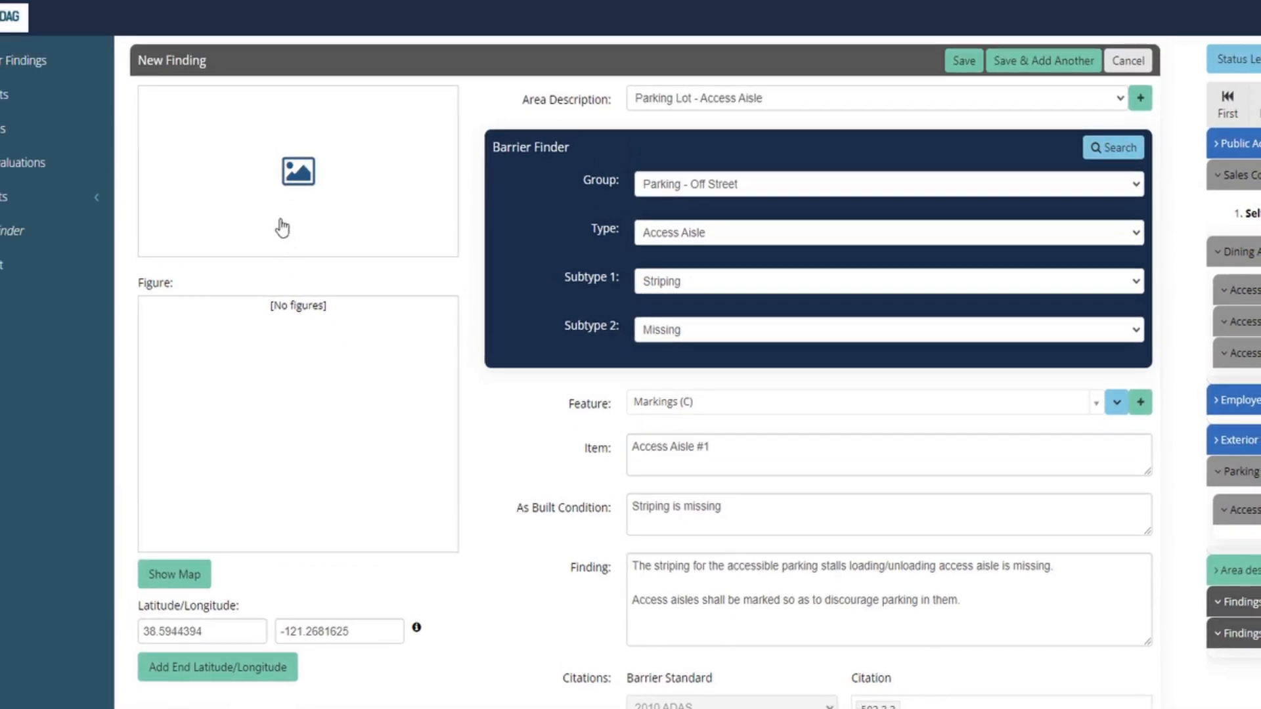
Upload the two accessible parking stall photos to the finding and return to the finding form
left_click(300, 191)
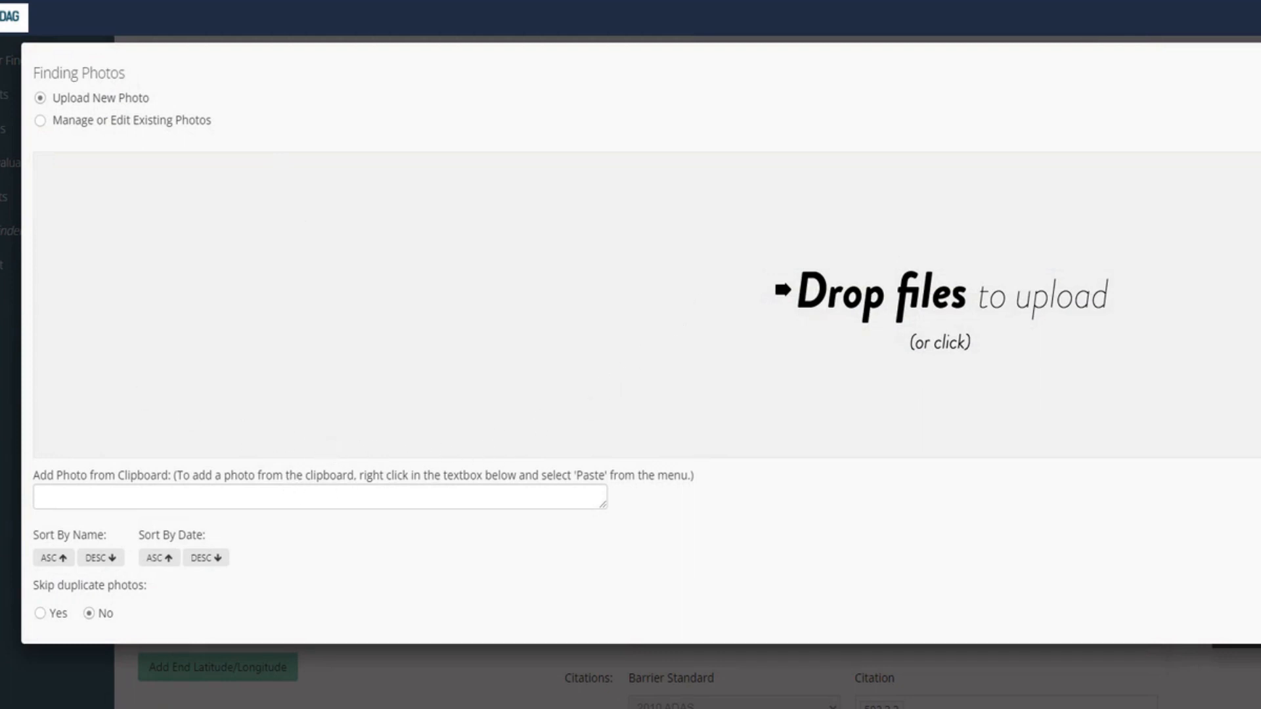
left_click_drag(0, 190, 620, 286)
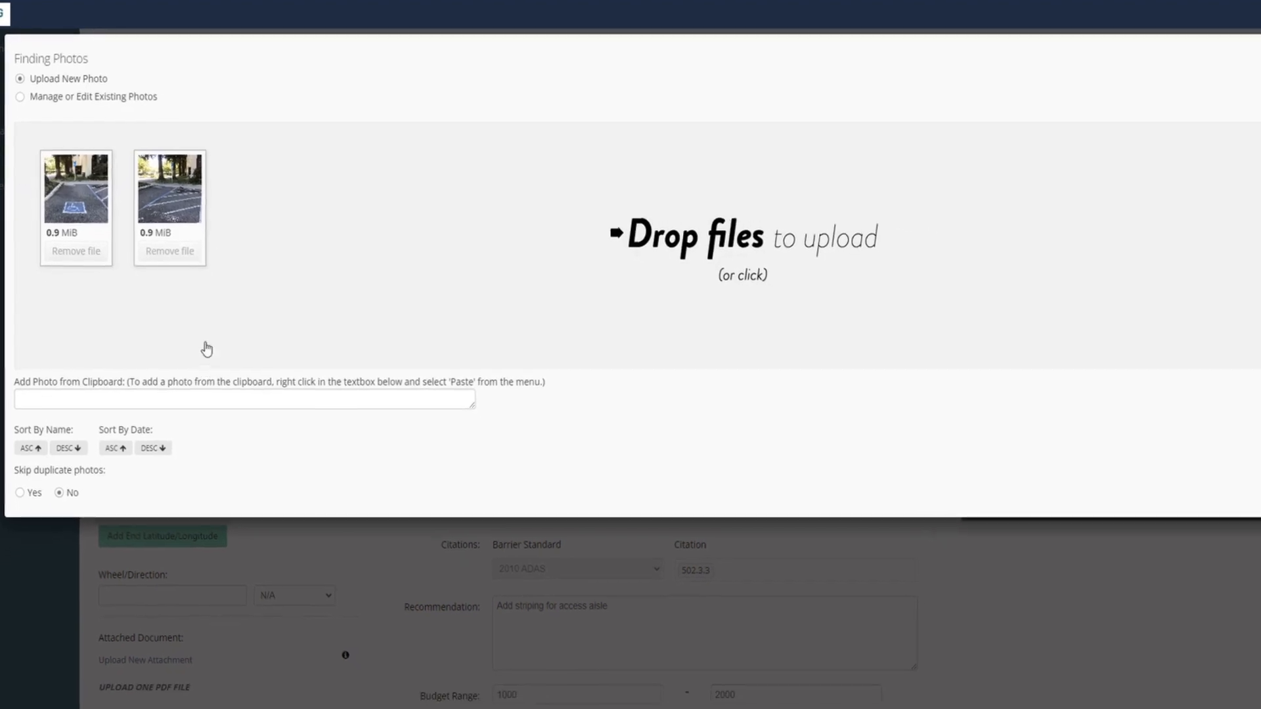
left_click(1212, 414)
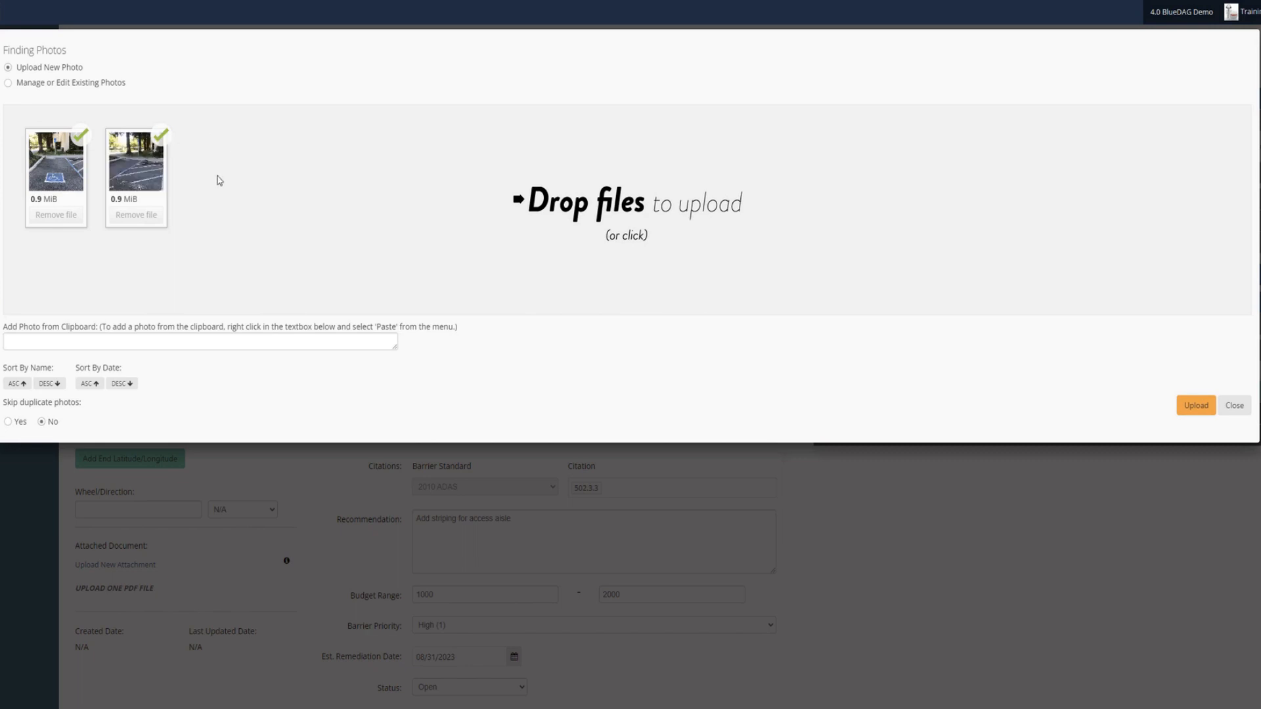
left_click(1234, 407)
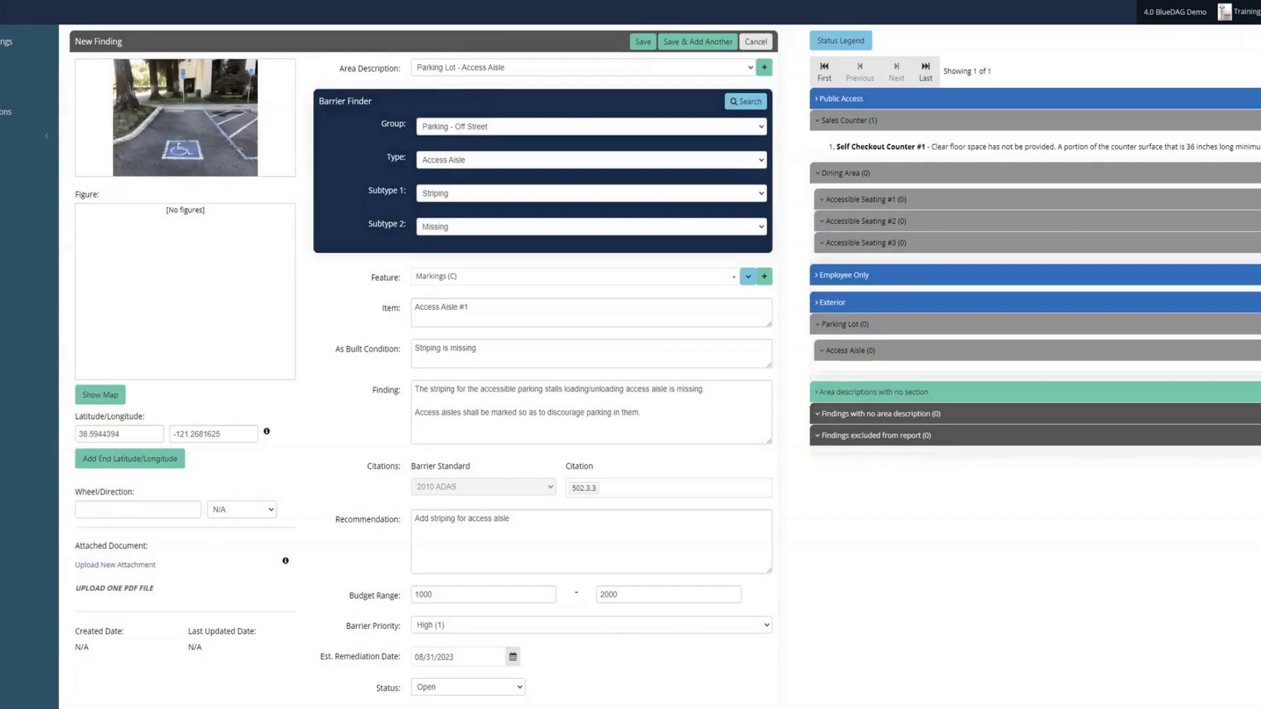
Make the additional finding photo of the striped access aisle the finding's main photo
left_click(207, 134)
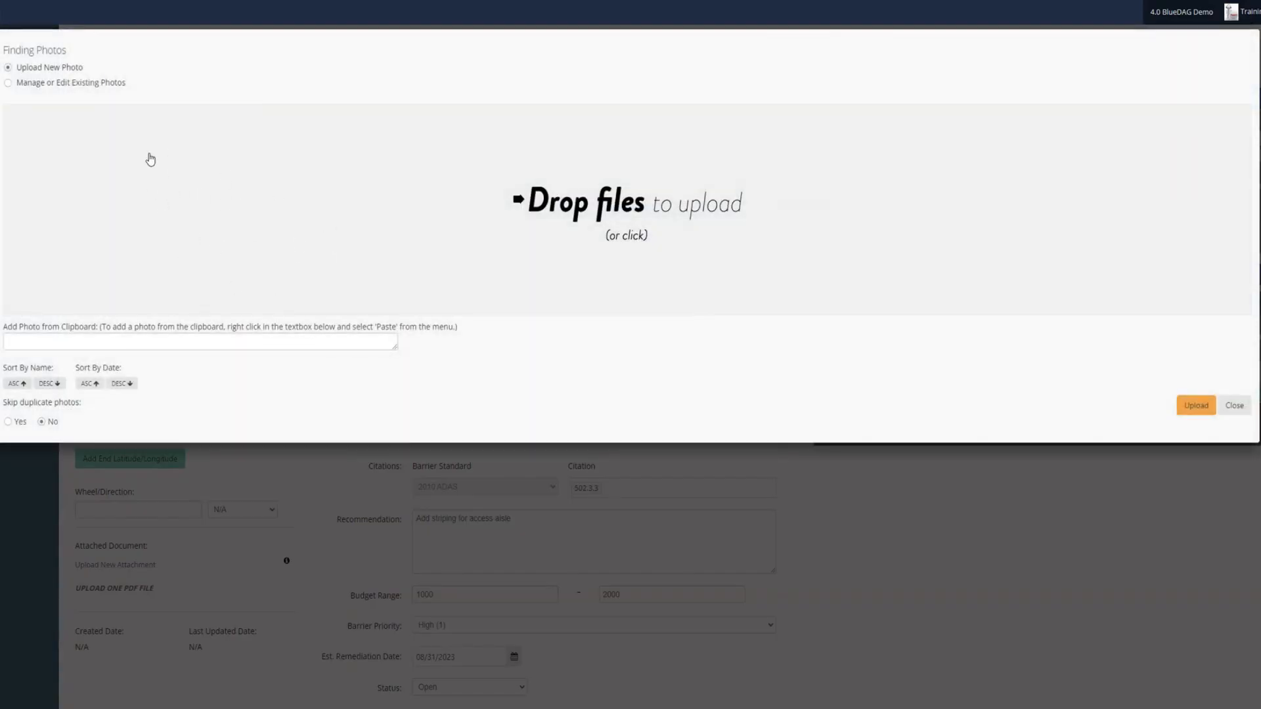
left_click(20, 90)
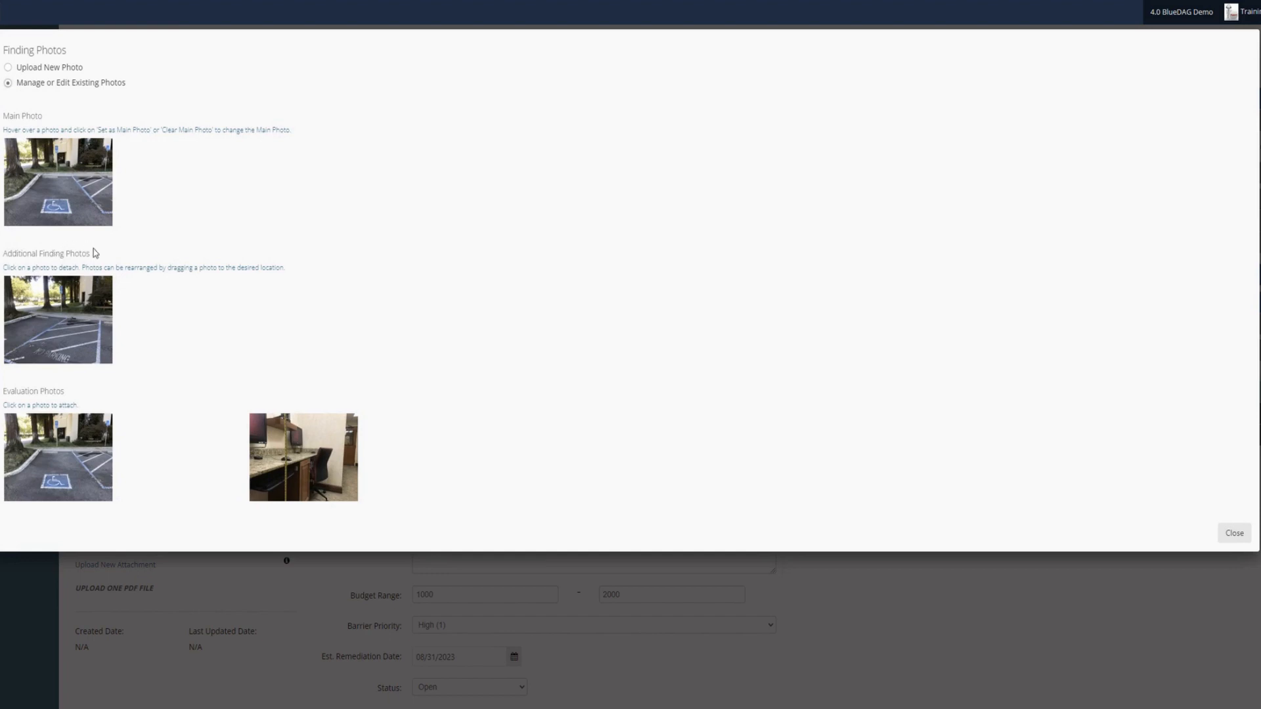
mouse_move(37, 292)
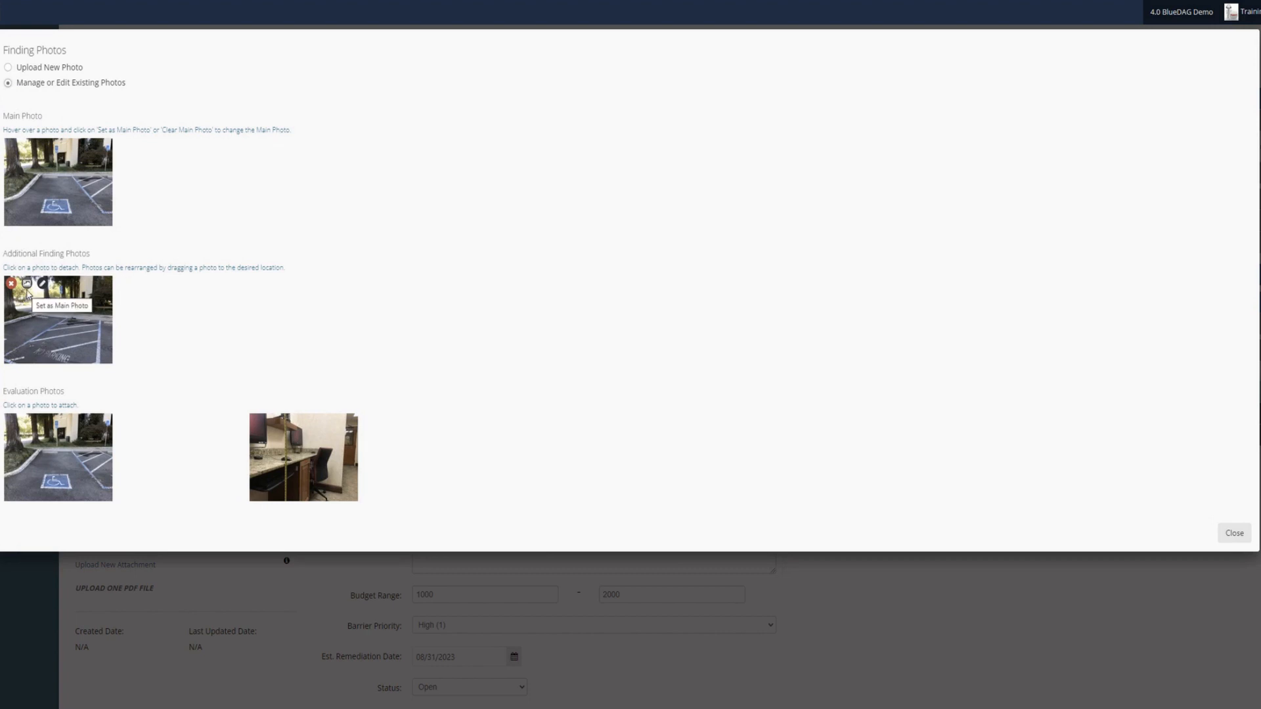
left_click(27, 283)
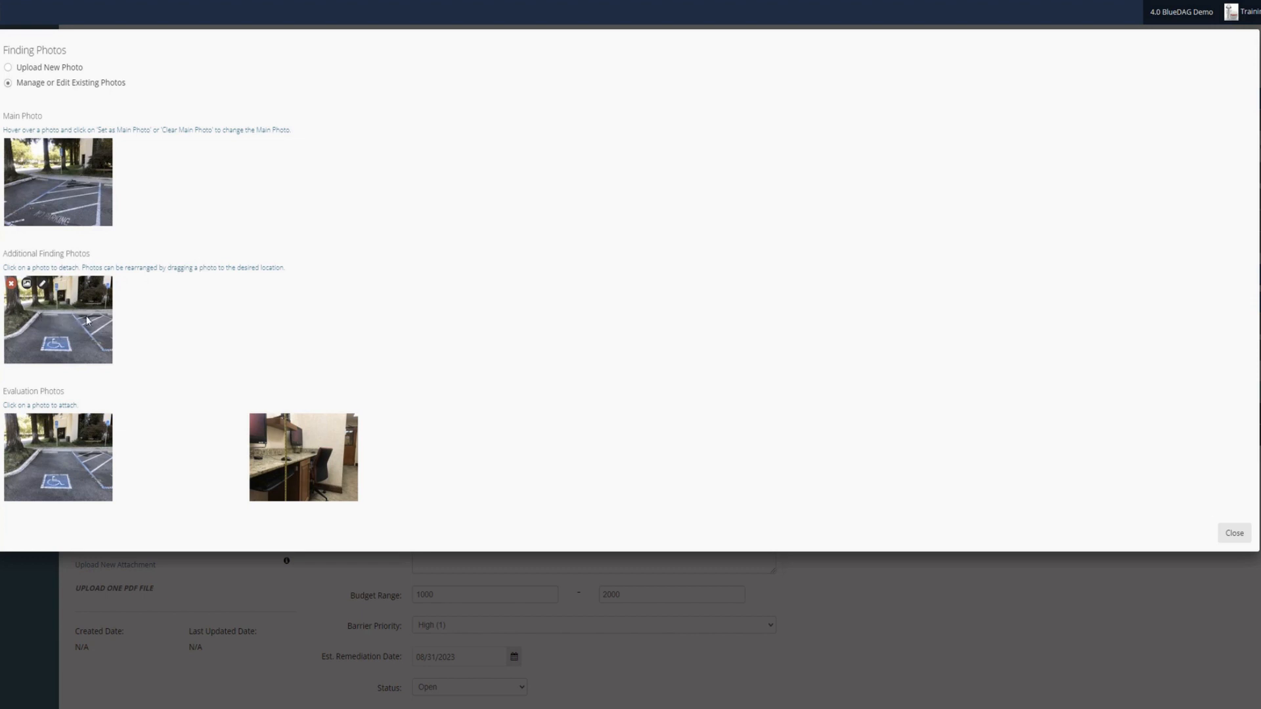
Attach the evaluation photo of the desk and chair to the finding and close the photo manager
mouse_move(80, 433)
mouse_move(405, 488)
left_click(310, 480)
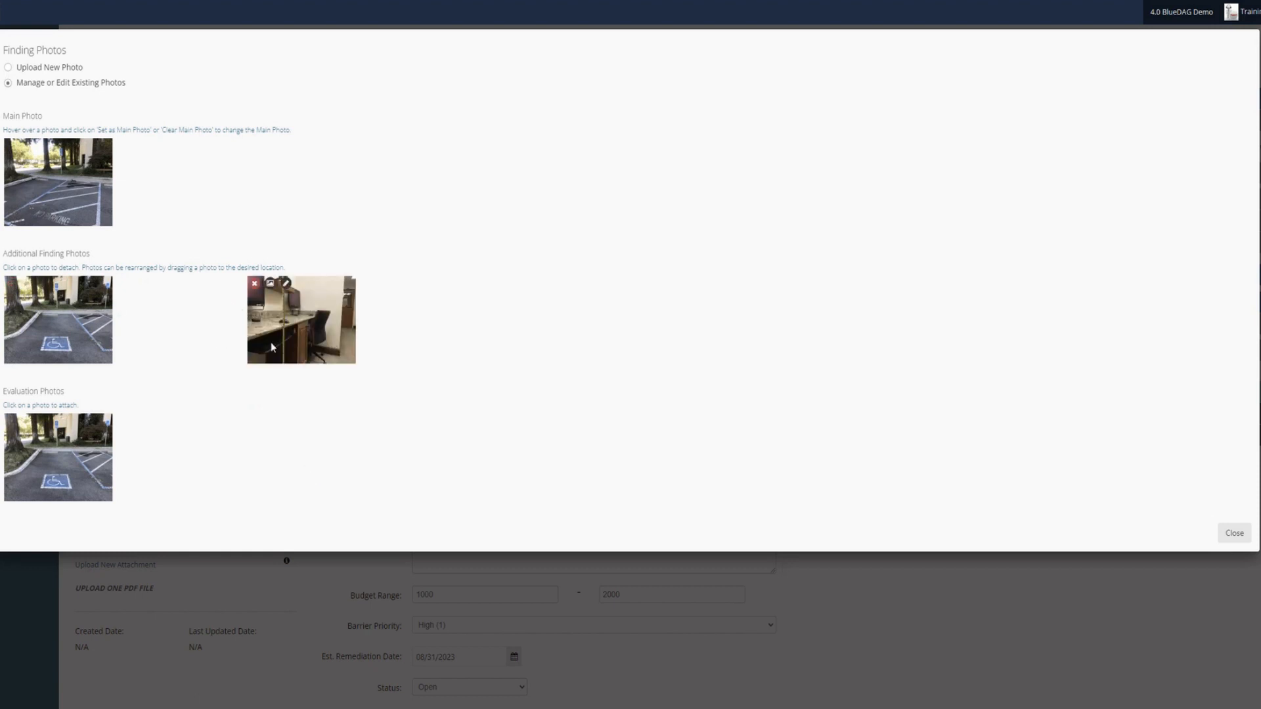
left_click(1234, 535)
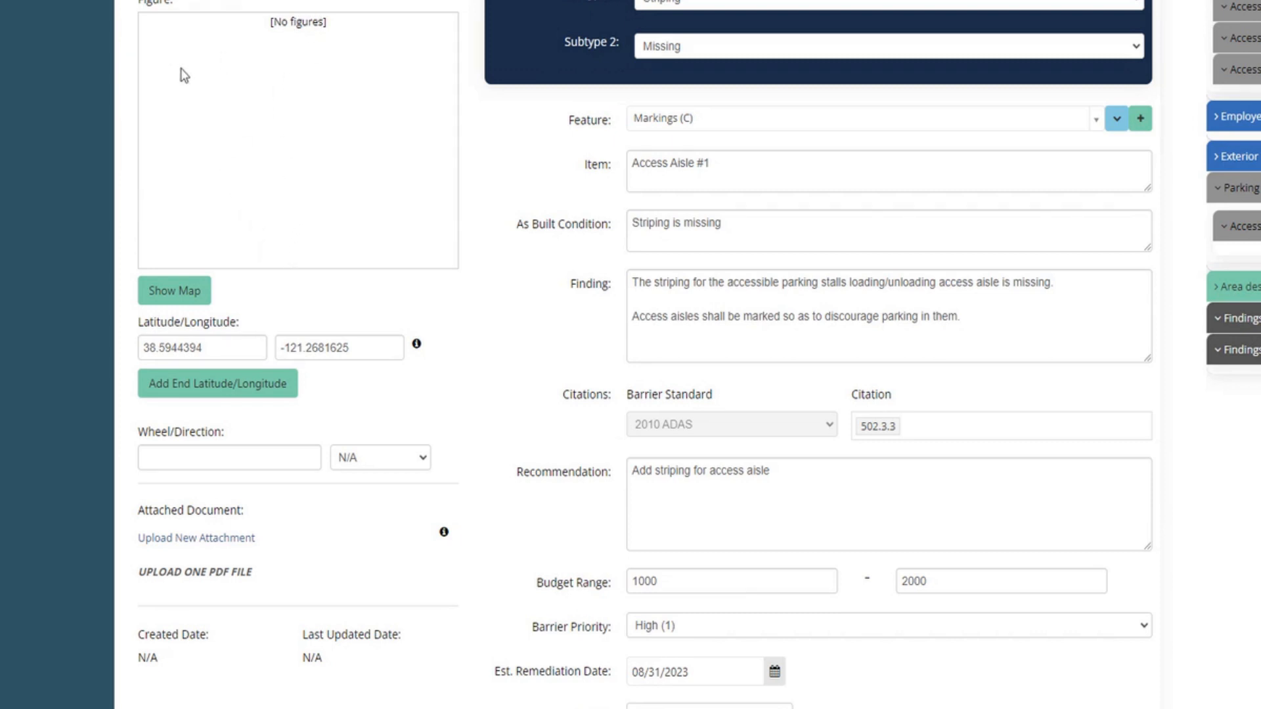
Show the location map and move the finding's marker to the building's west end, at about 38.59449, -121.26839
scroll(217, 266, "down", 3)
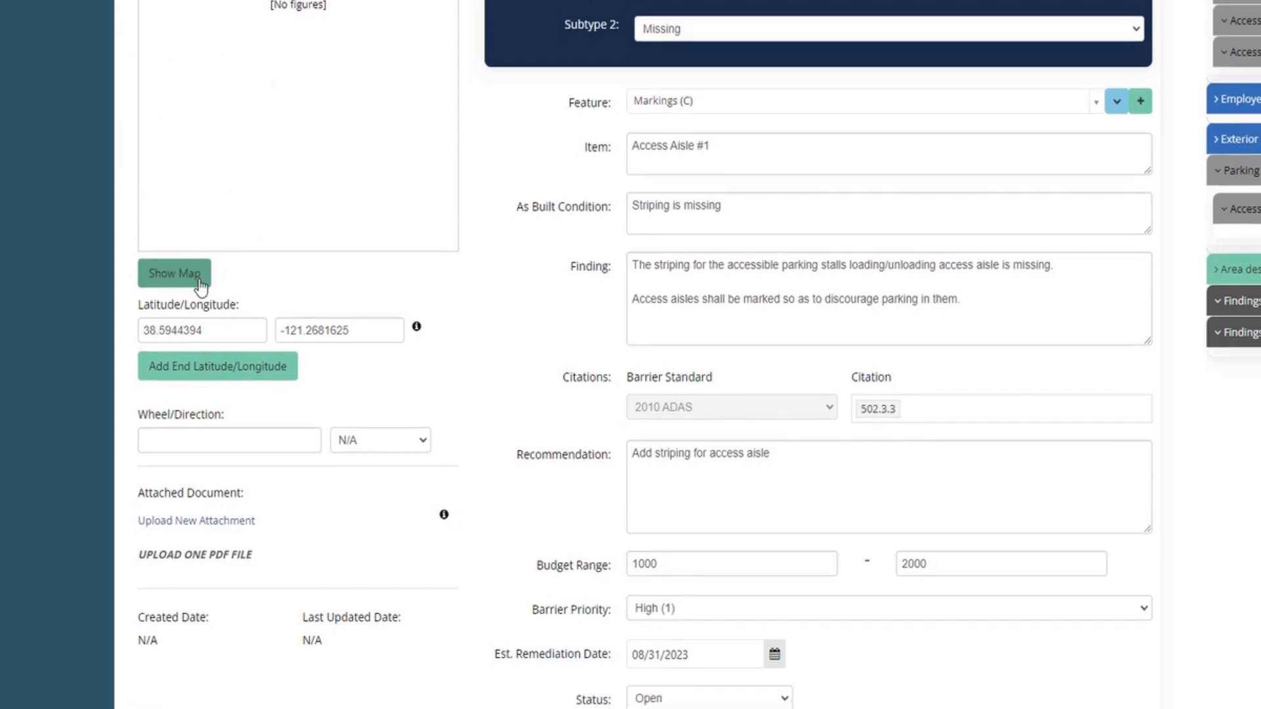
scroll(180, 239, "down", 2)
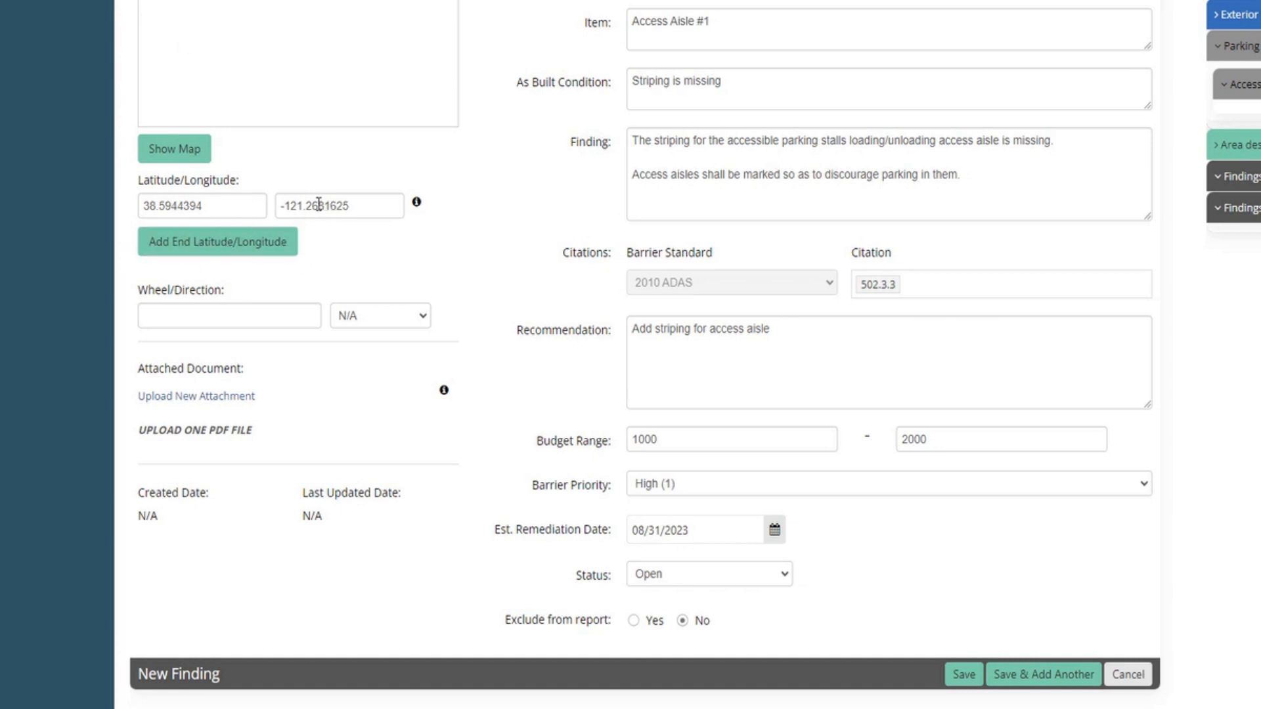
left_click(217, 207)
left_click_drag(216, 207, 156, 209)
left_click(232, 214)
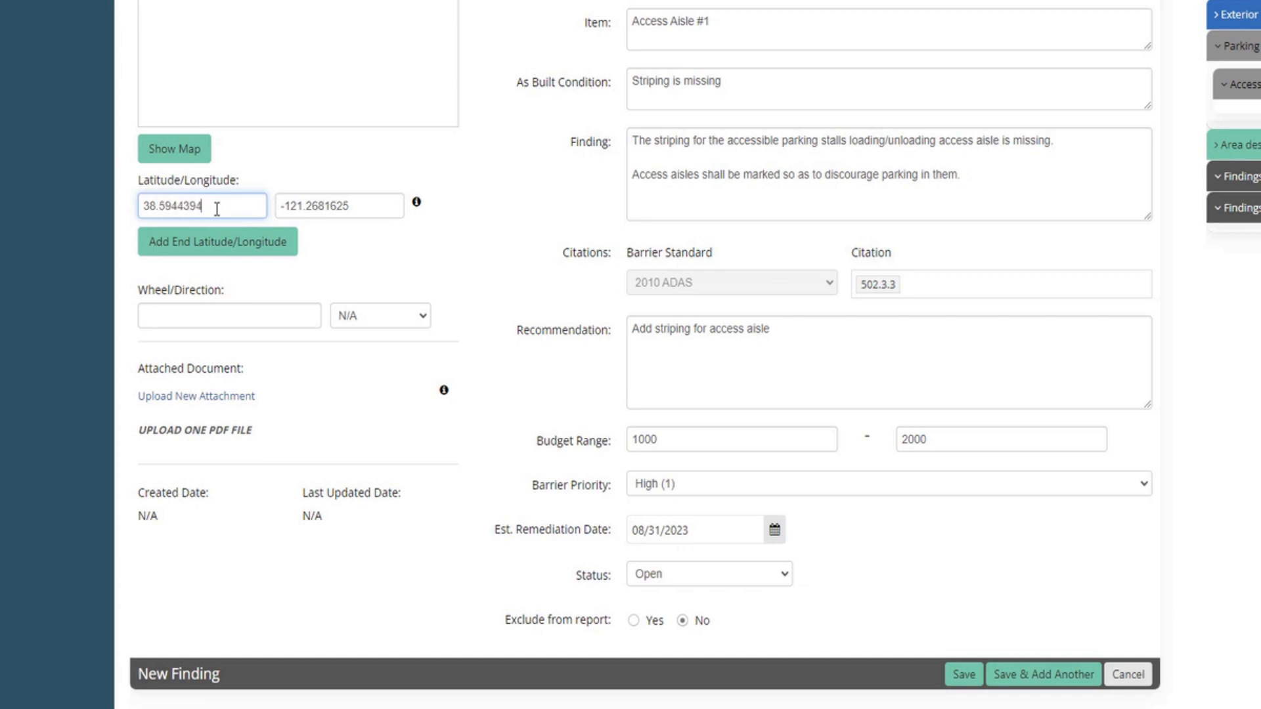
left_click(169, 155)
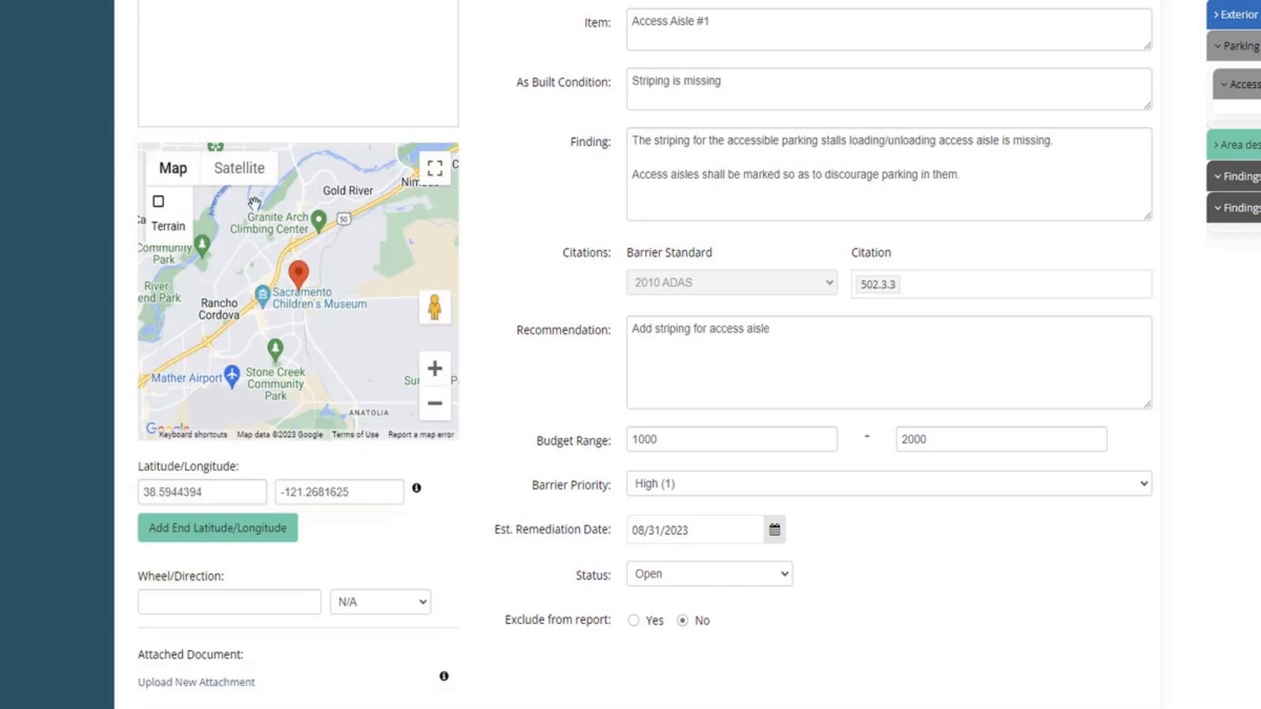
left_click(435, 369)
left_click(435, 369)
left_click(435, 369)
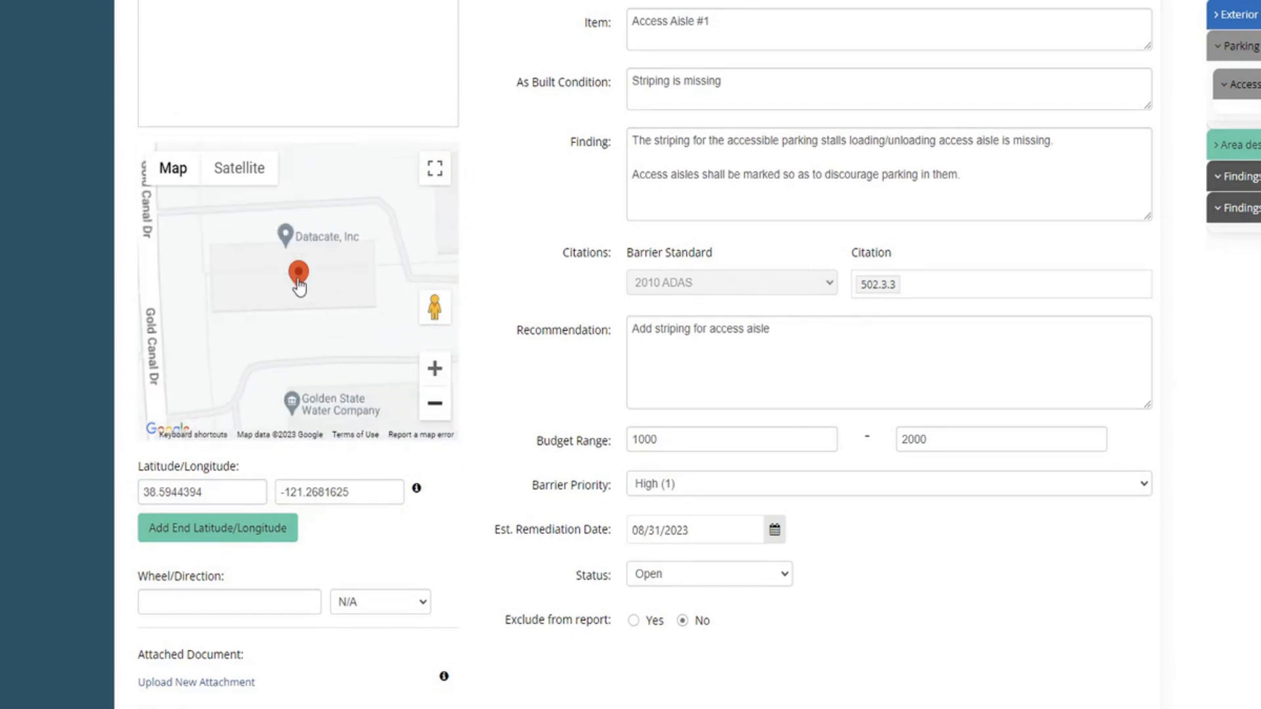
left_click_drag(299, 284, 231, 259)
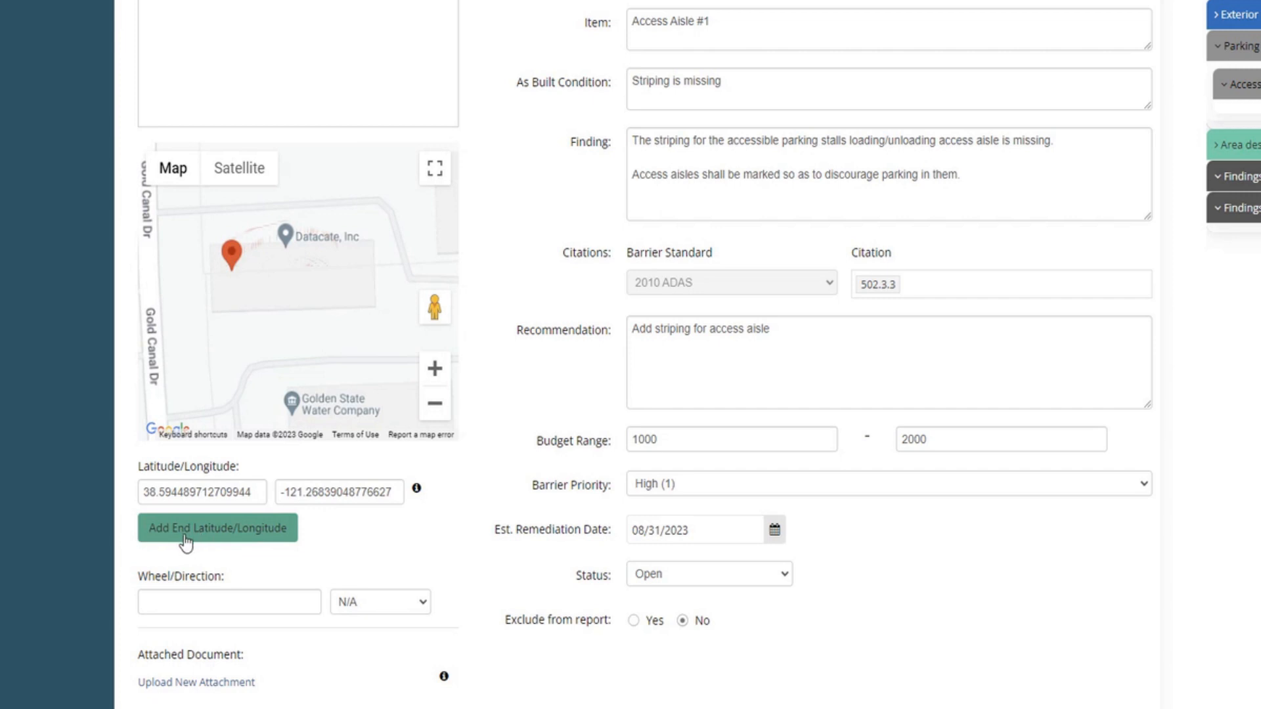
Add an end latitude/longitude and move marker 2 east along the building to about 38.59450, -121.26816
left_click(280, 544)
left_click(446, 380)
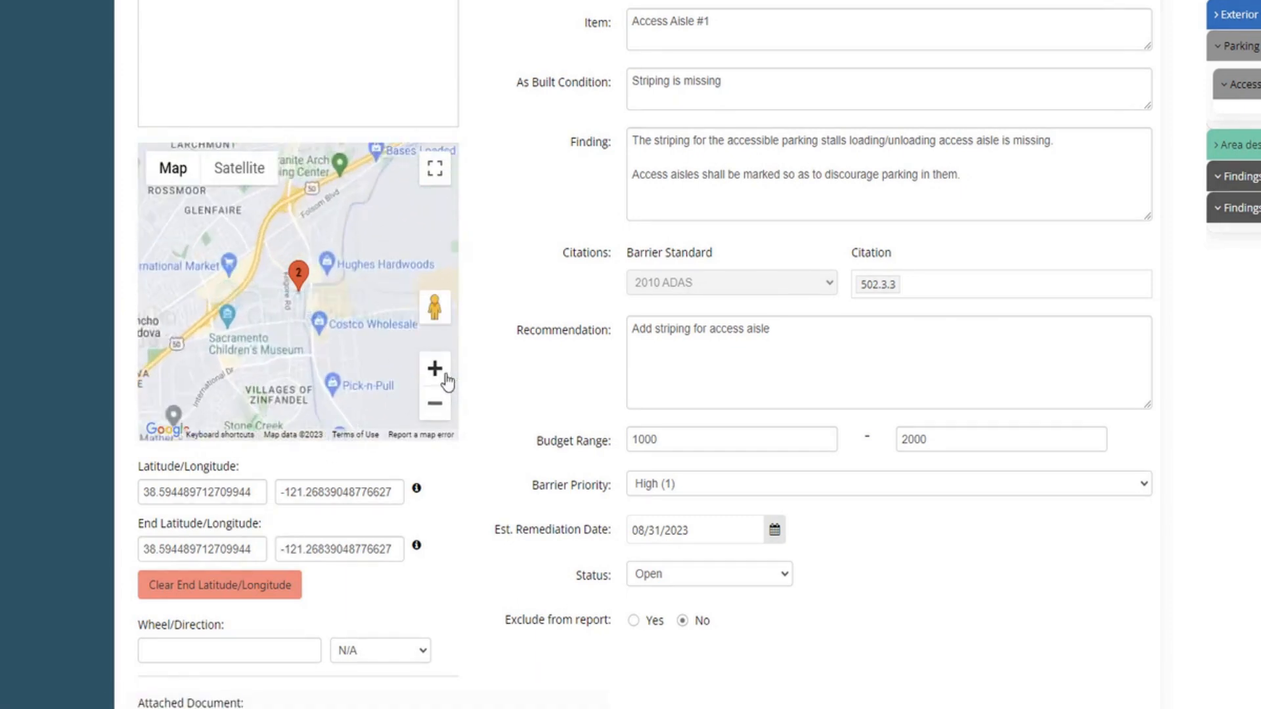
left_click(444, 378)
left_click(438, 377)
left_click(435, 379)
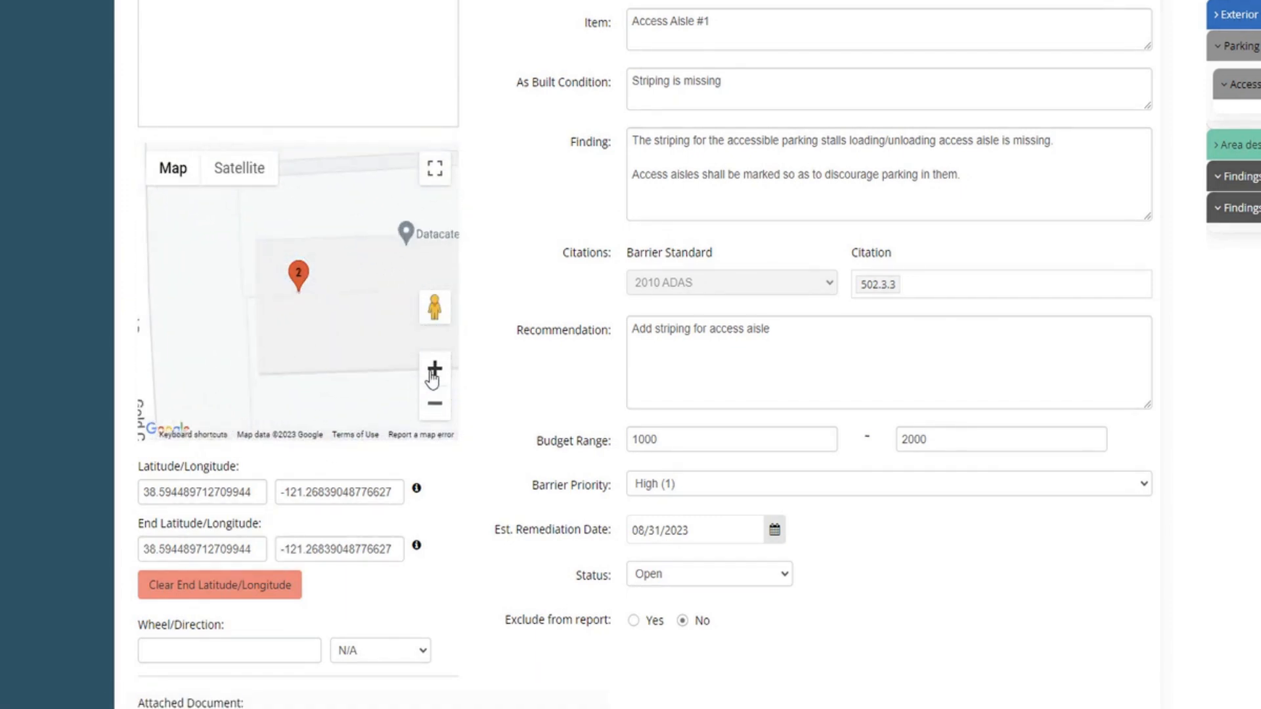
left_click_drag(332, 332, 282, 360)
left_click_drag(341, 330, 309, 330)
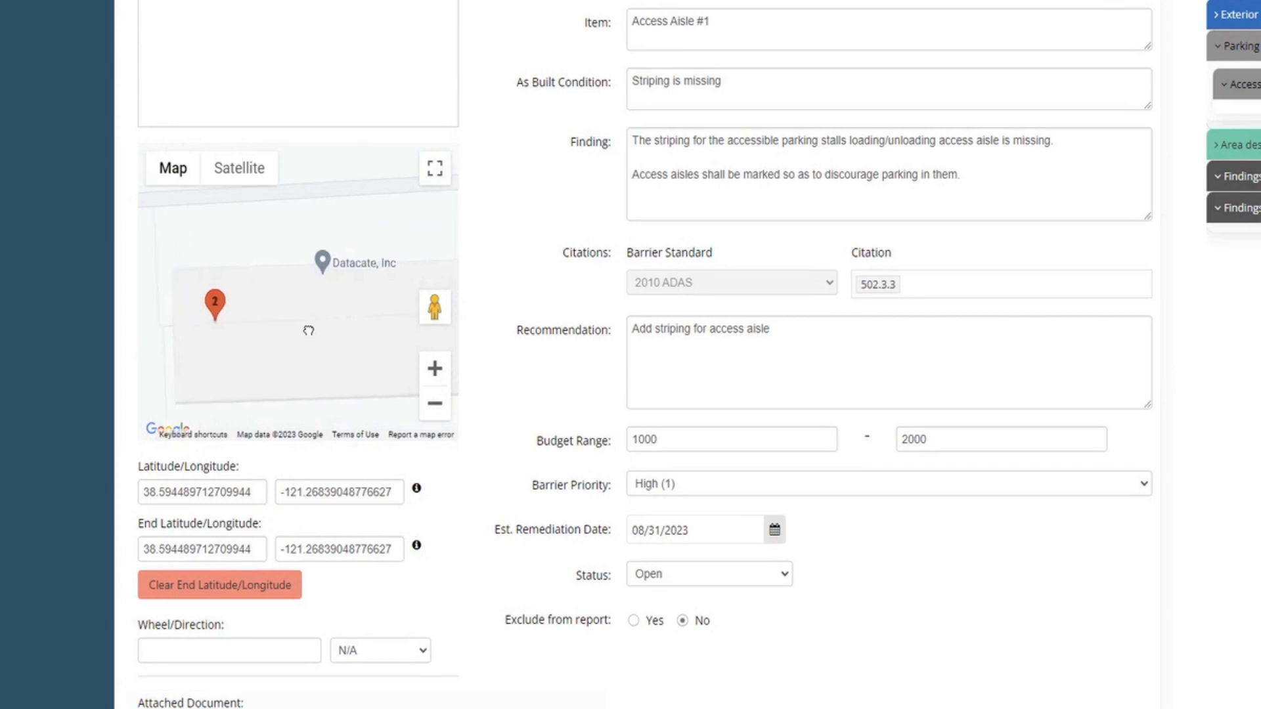
mouse_move(211, 319)
left_mouse_down()
mouse_move(252, 304)
mouse_move(349, 303)
left_mouse_up()
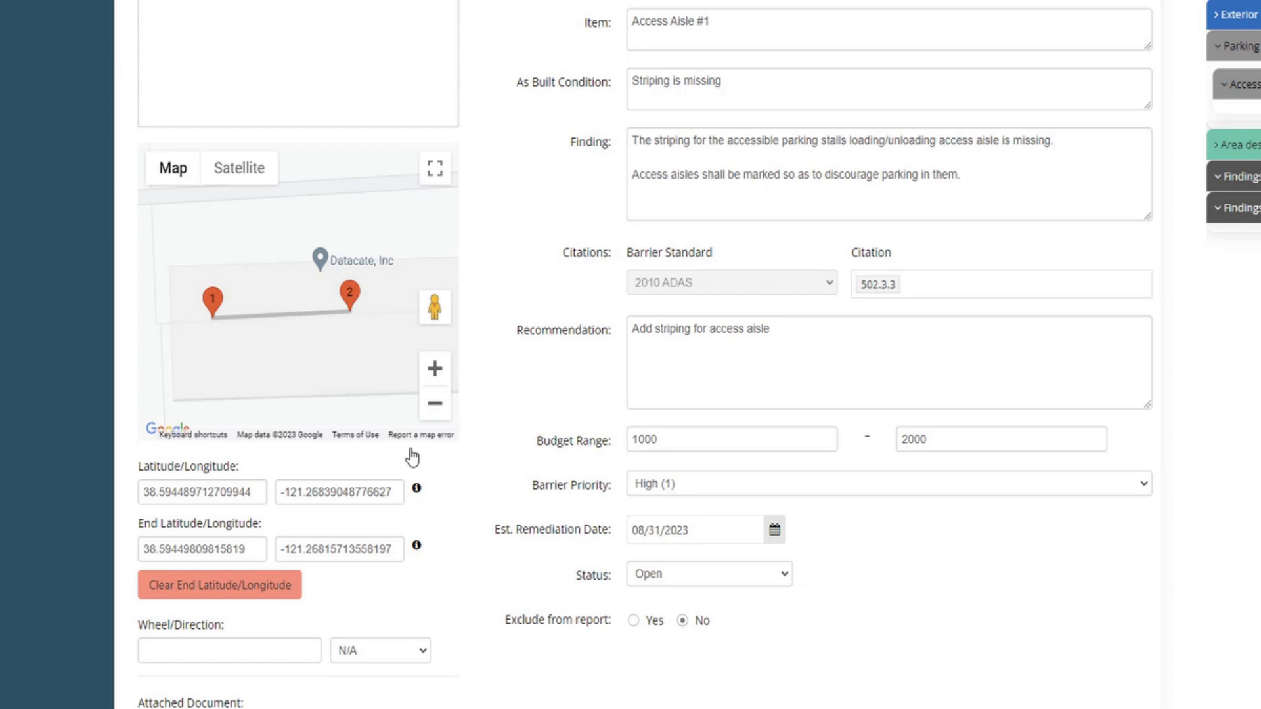
Set the finding's wheel reading to 15 ft and its direction to E
scroll(400, 440, "down", 3)
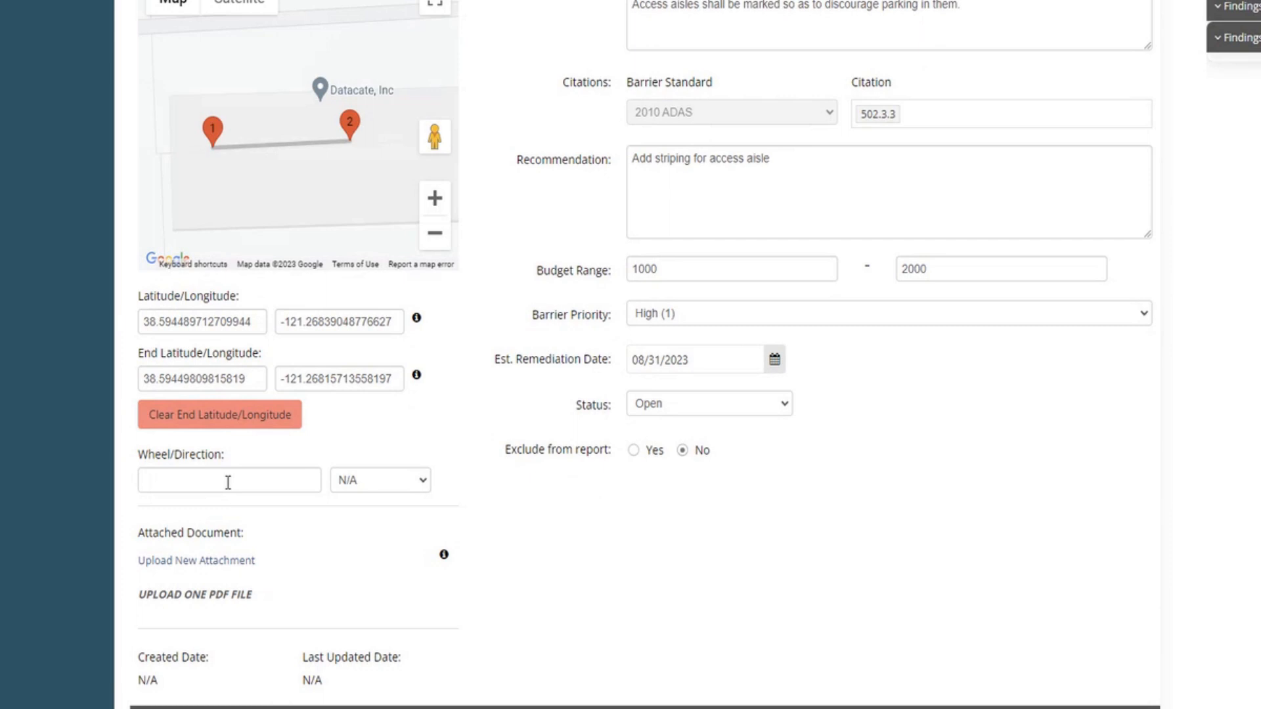
left_click(228, 482)
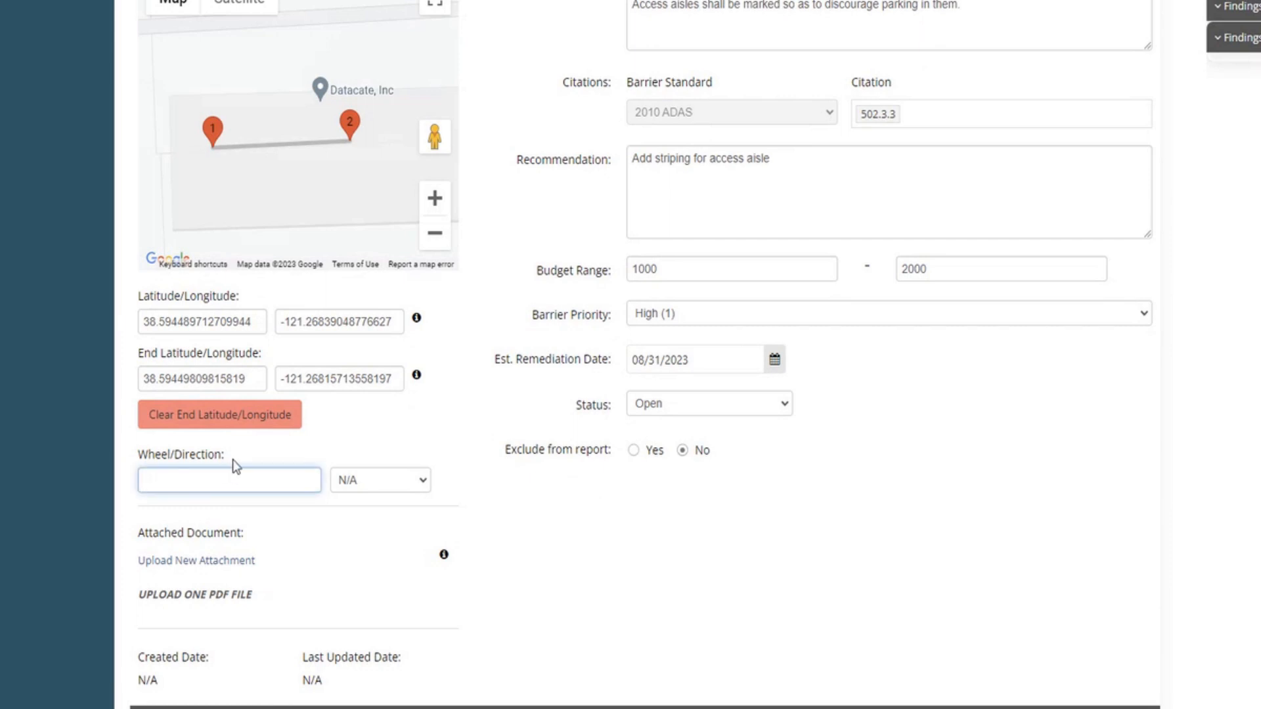
type("15 ft")
left_click(380, 484)
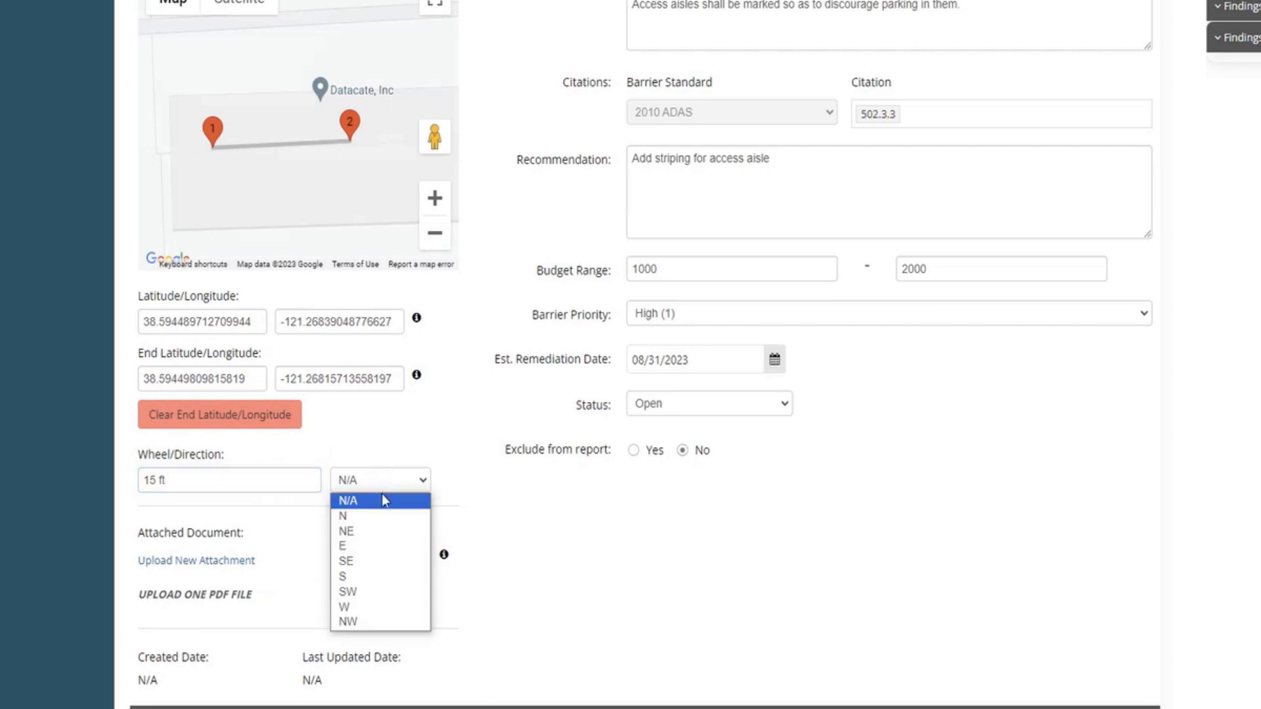
left_click(374, 540)
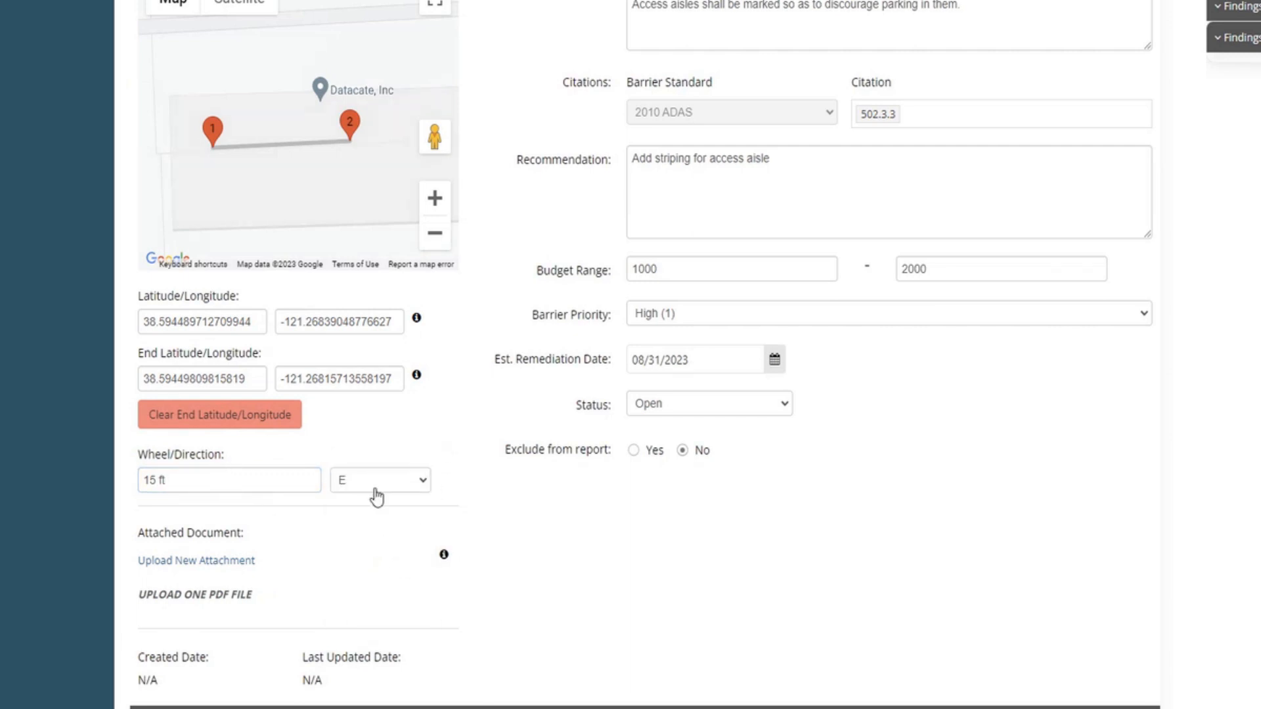
Attach the Bathroom Figure PDF as the finding's document and save the new finding
scroll(375, 492, "down", 2)
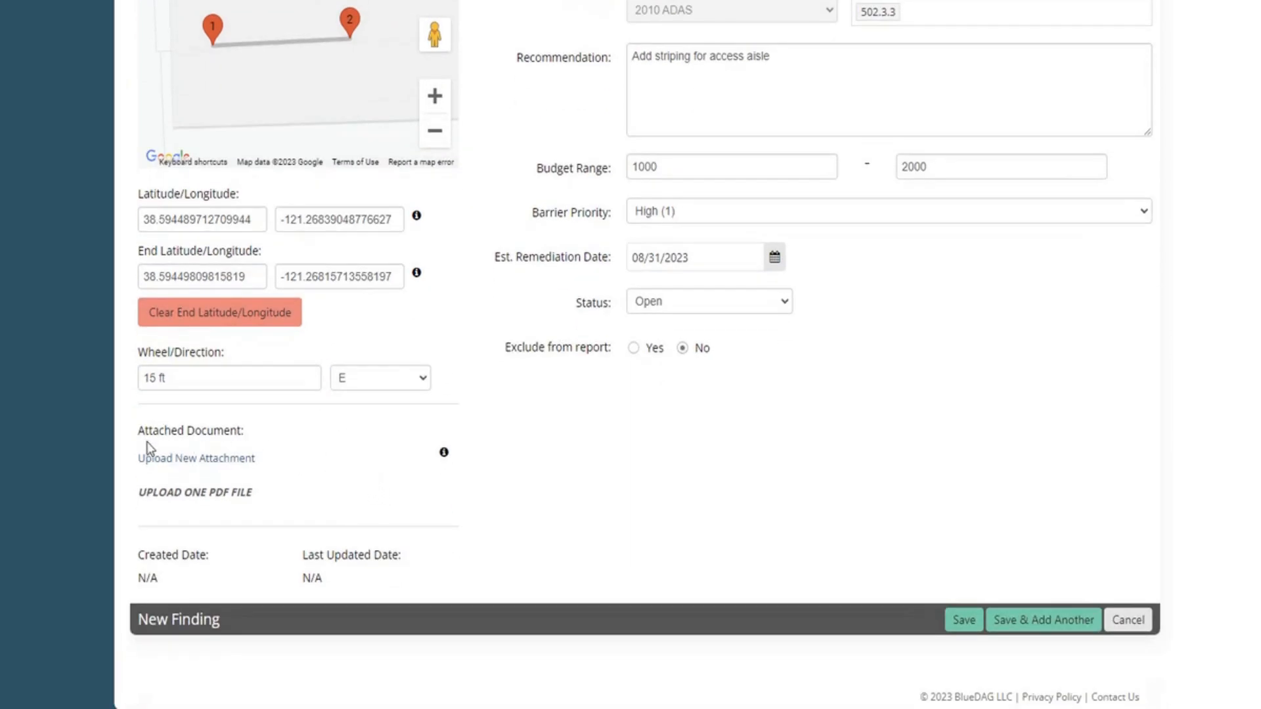
left_click_drag(165, 430, 250, 434)
left_click(256, 436)
left_click(246, 465)
scroll(702, 435, "down", 4)
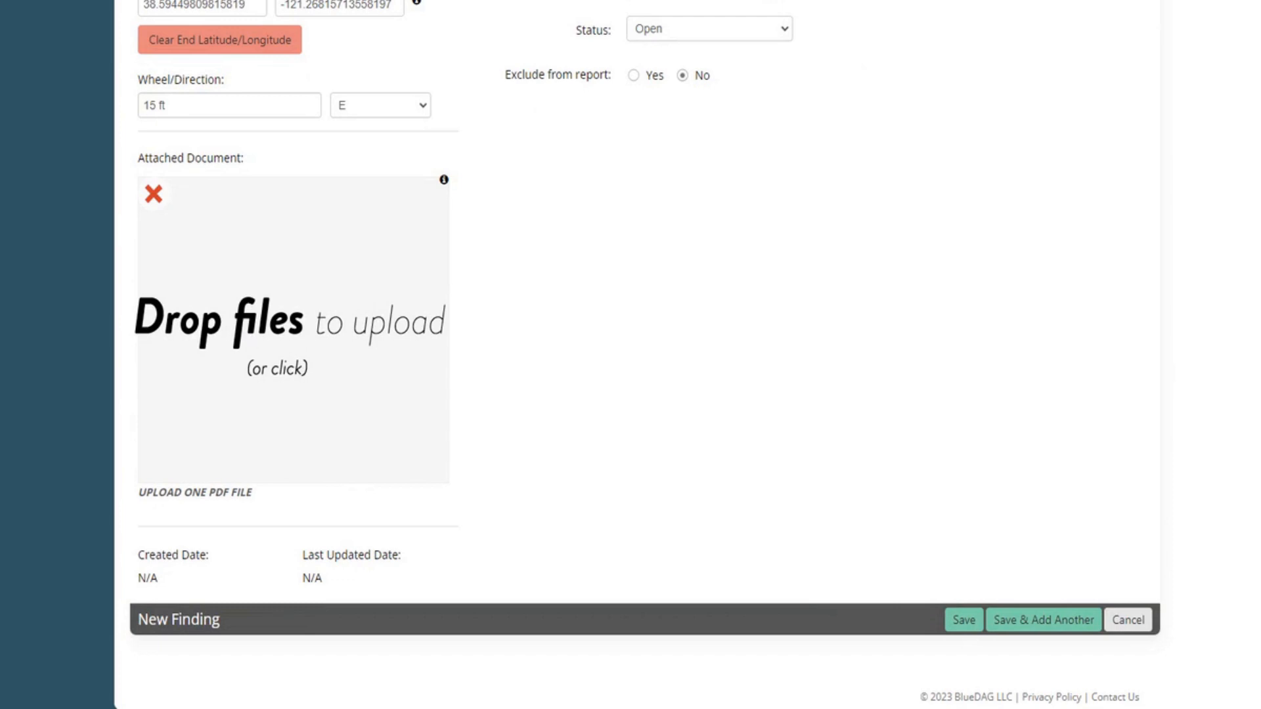
left_click_drag(154, 195, 275, 302)
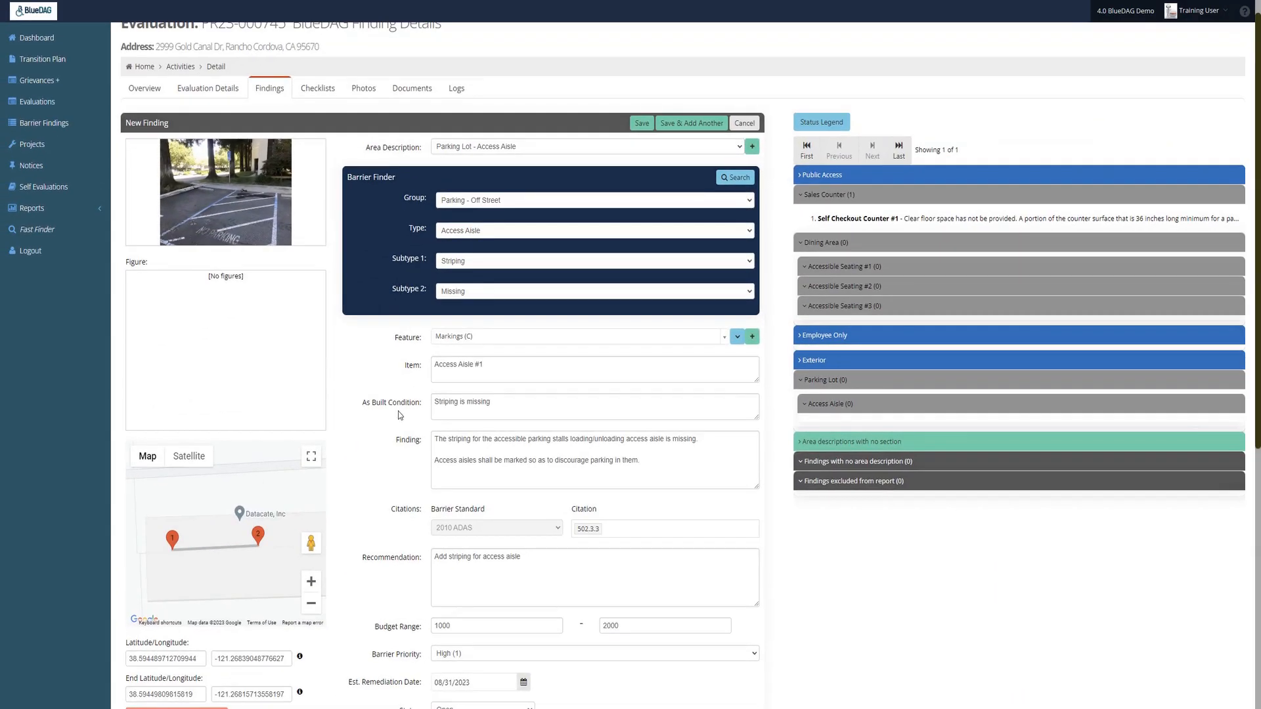
left_click(635, 131)
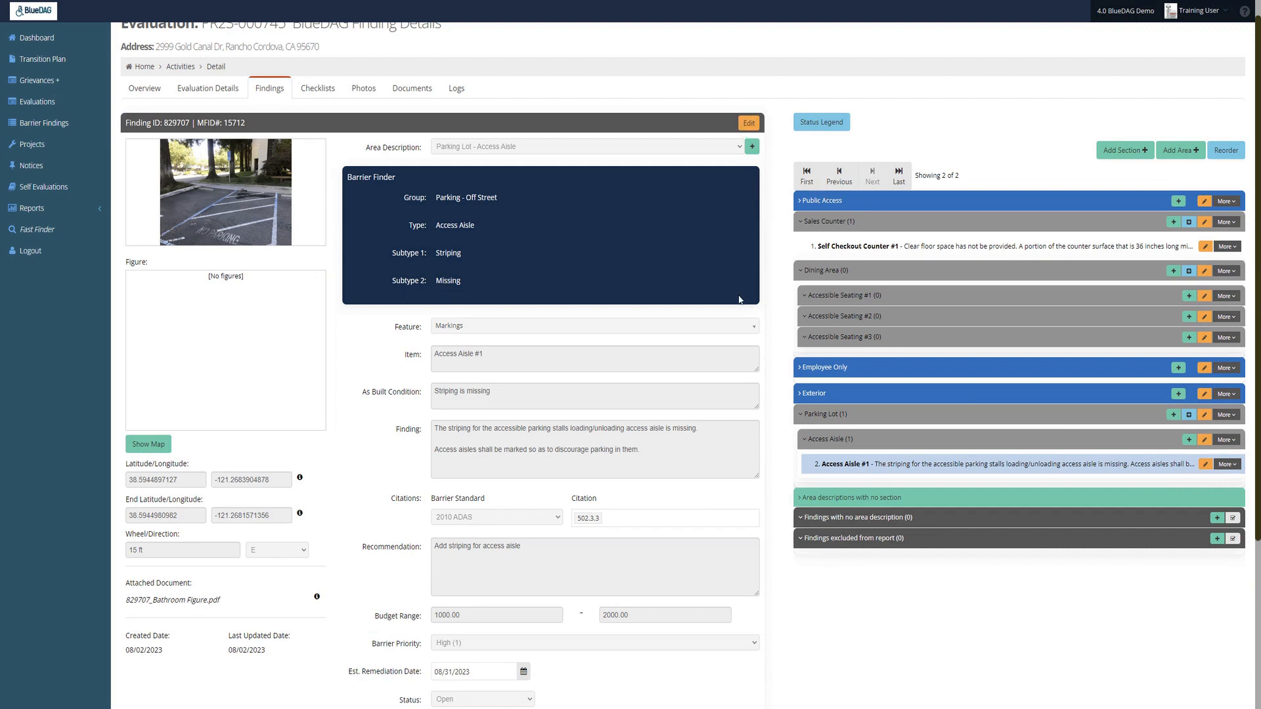
Reopen the saved finding for editing and add the note "Spoke with client on recommended paint options"
scroll(705, 377, "down", 1)
scroll(705, 377, "down", 3)
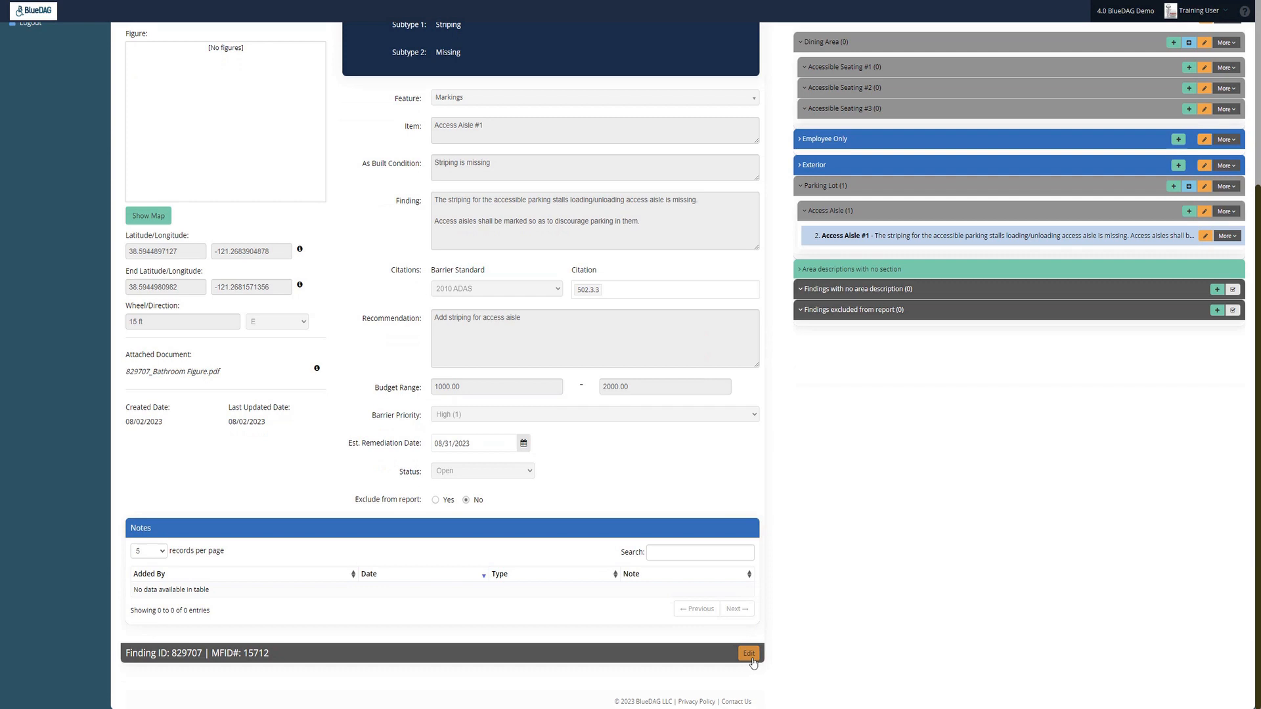
left_click(749, 654)
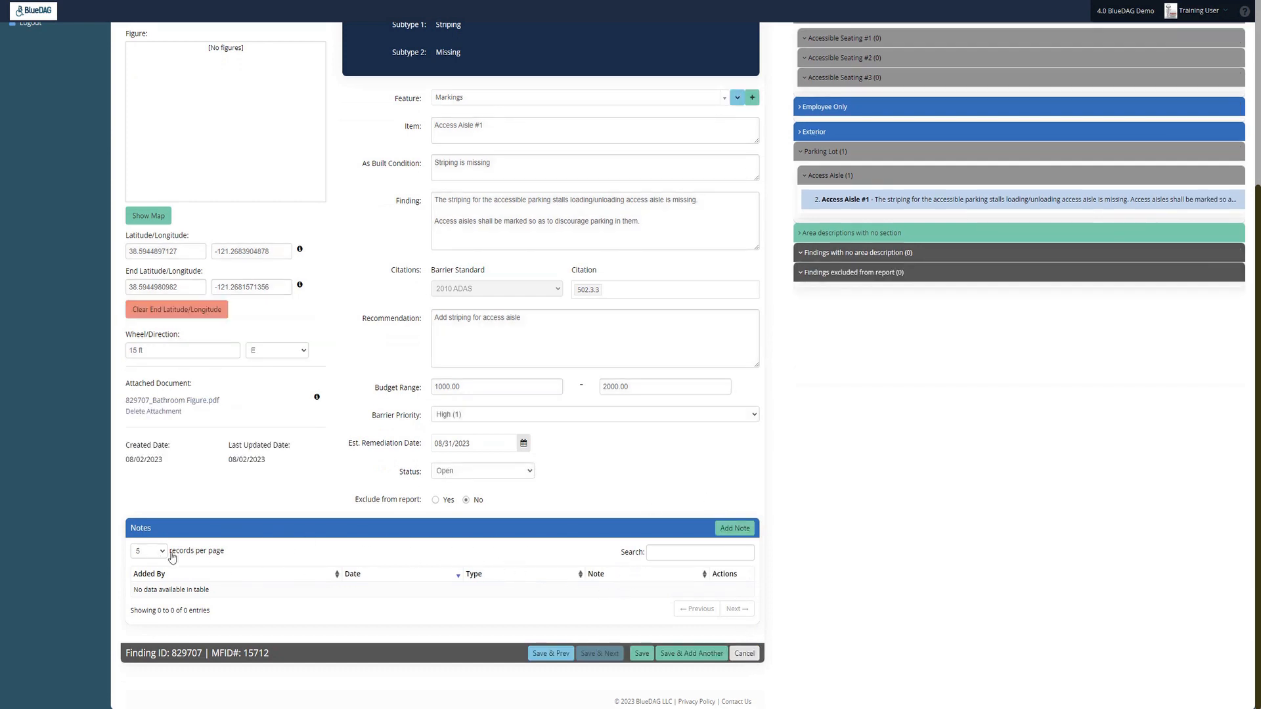
left_click(752, 534)
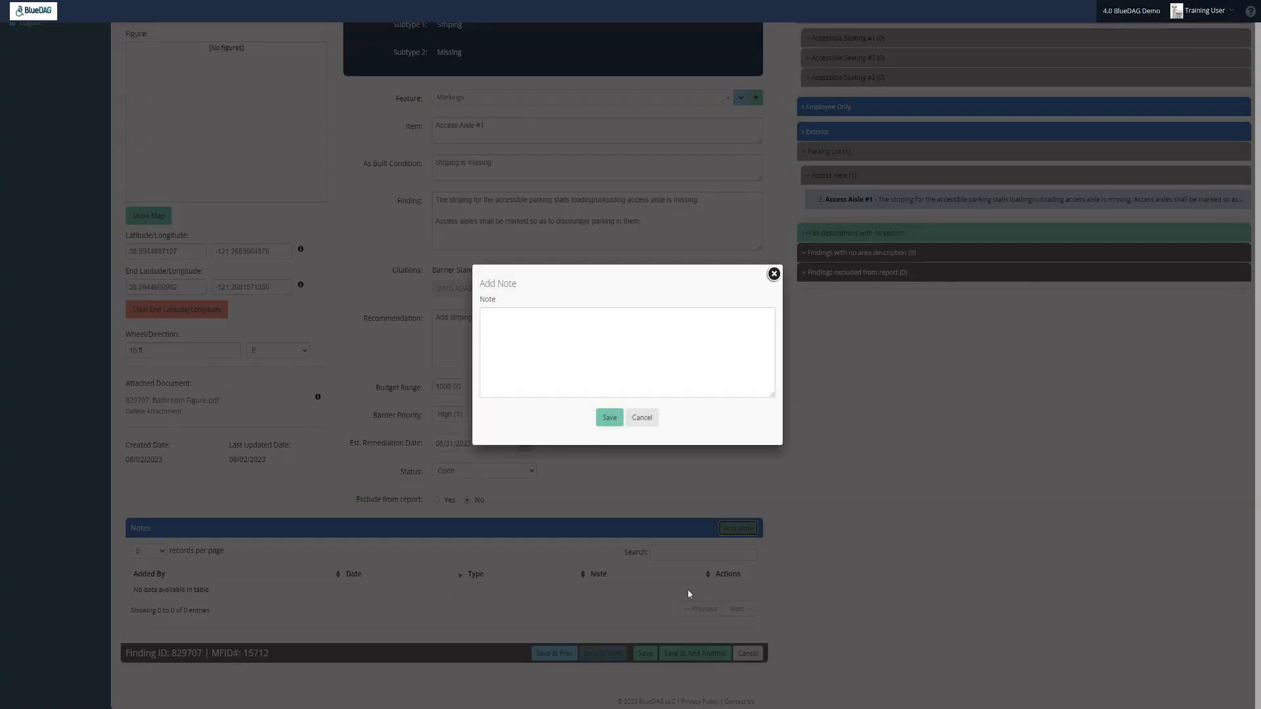
left_click(623, 322)
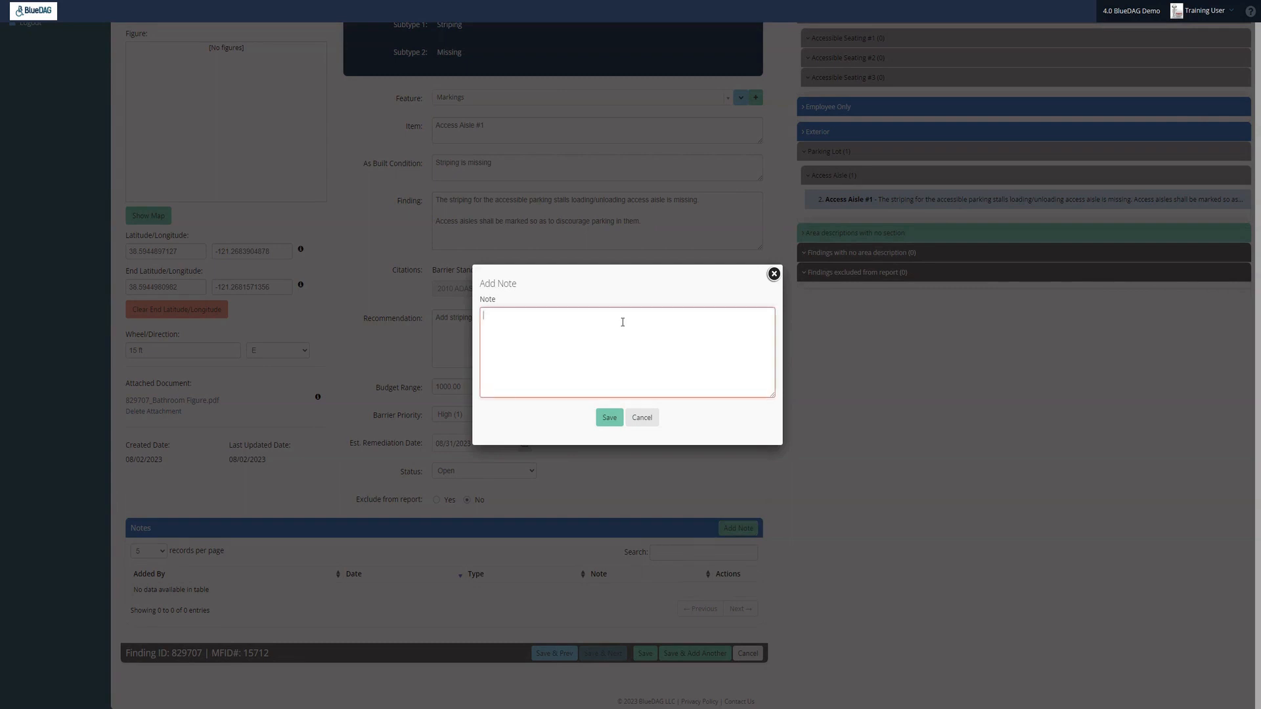
type("Spoke with client on recomm")
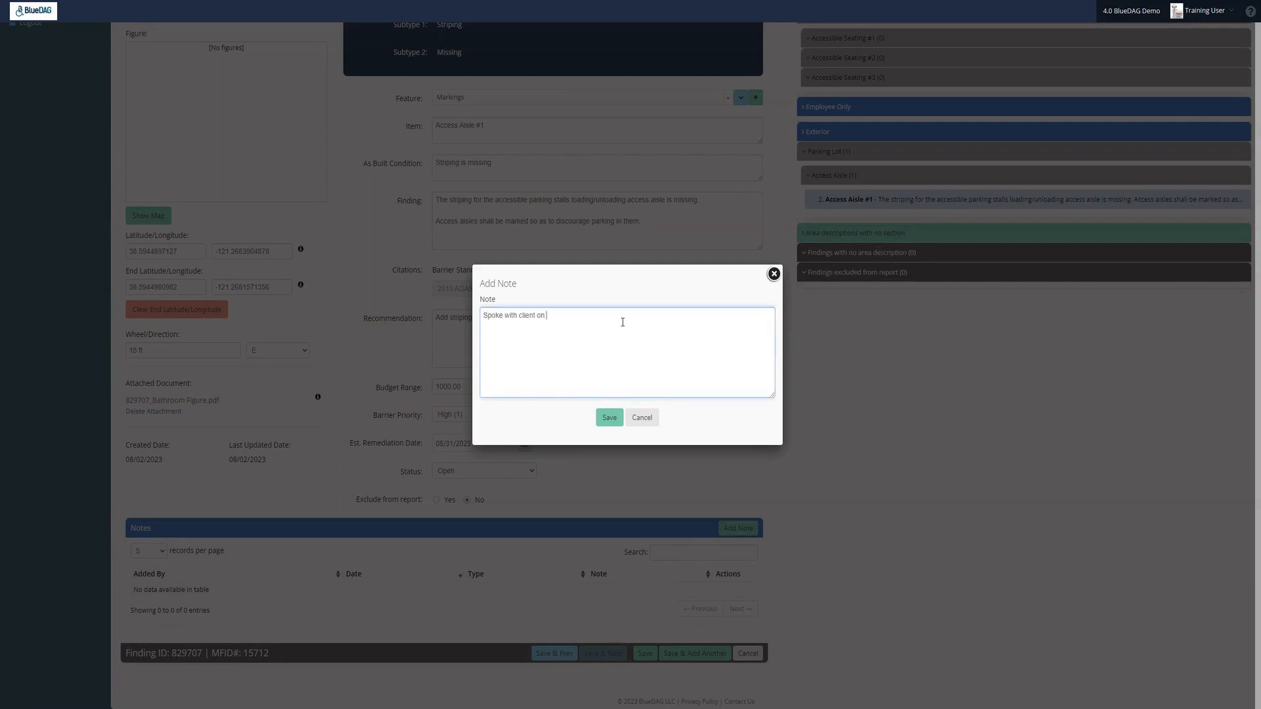
type("eneed paint options")
left_click(610, 417)
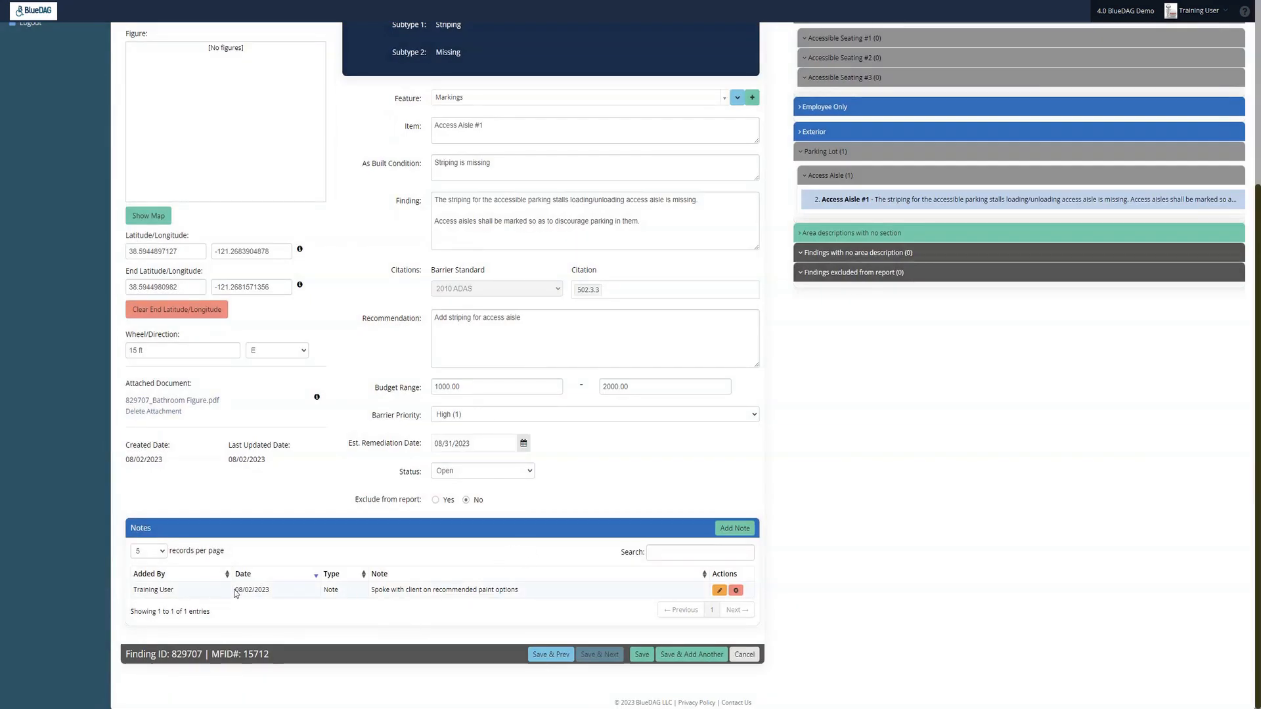
Check the new note's date and author, and save the finding
left_click_drag(239, 592, 271, 590)
left_click_drag(172, 591, 136, 588)
left_click(136, 589)
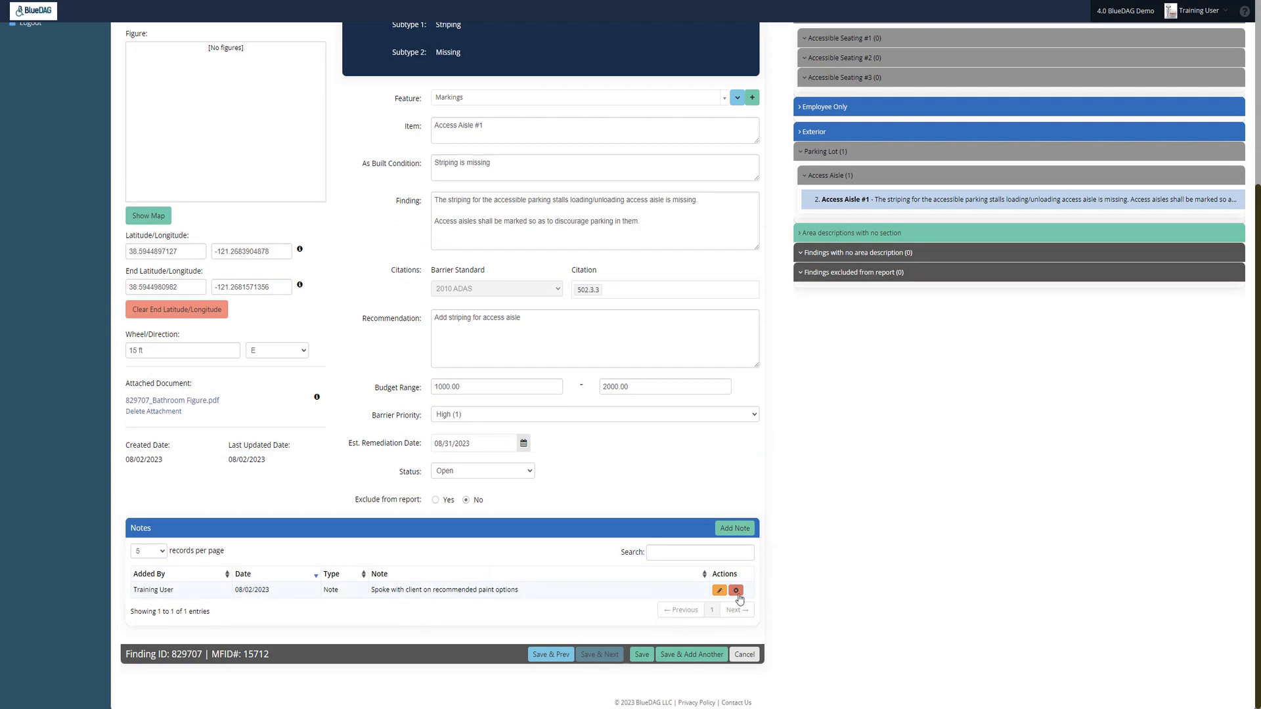
scroll(745, 524, "up", 4)
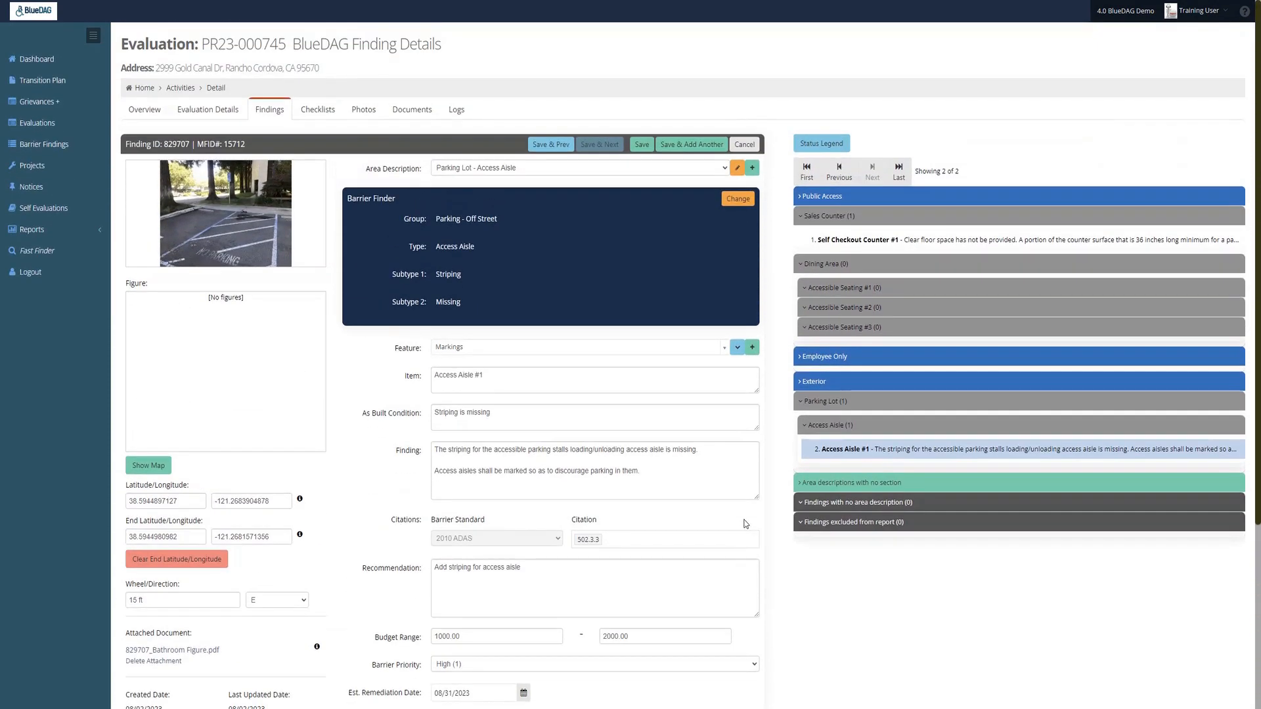
left_click(642, 146)
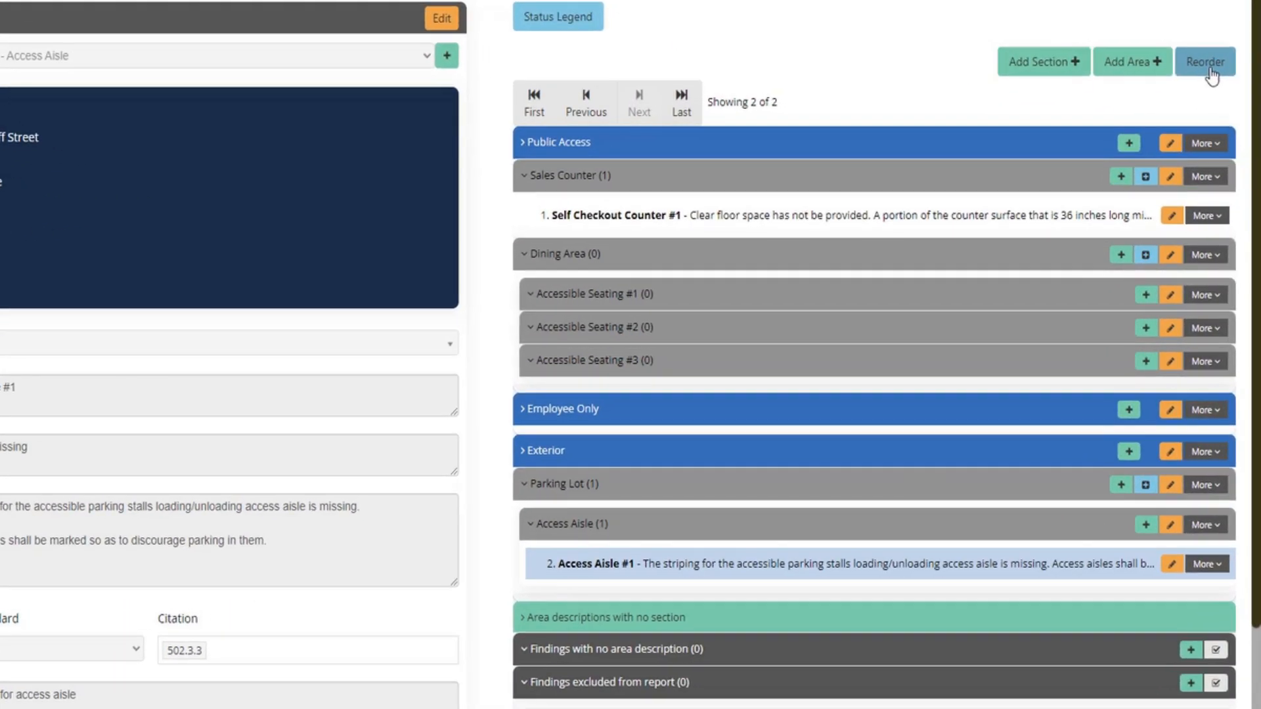
Reorder the findings list with the Exterior section first, Dining Area under Exterior, and Accessible Seating #1 under Sales Counter
left_click(1212, 66)
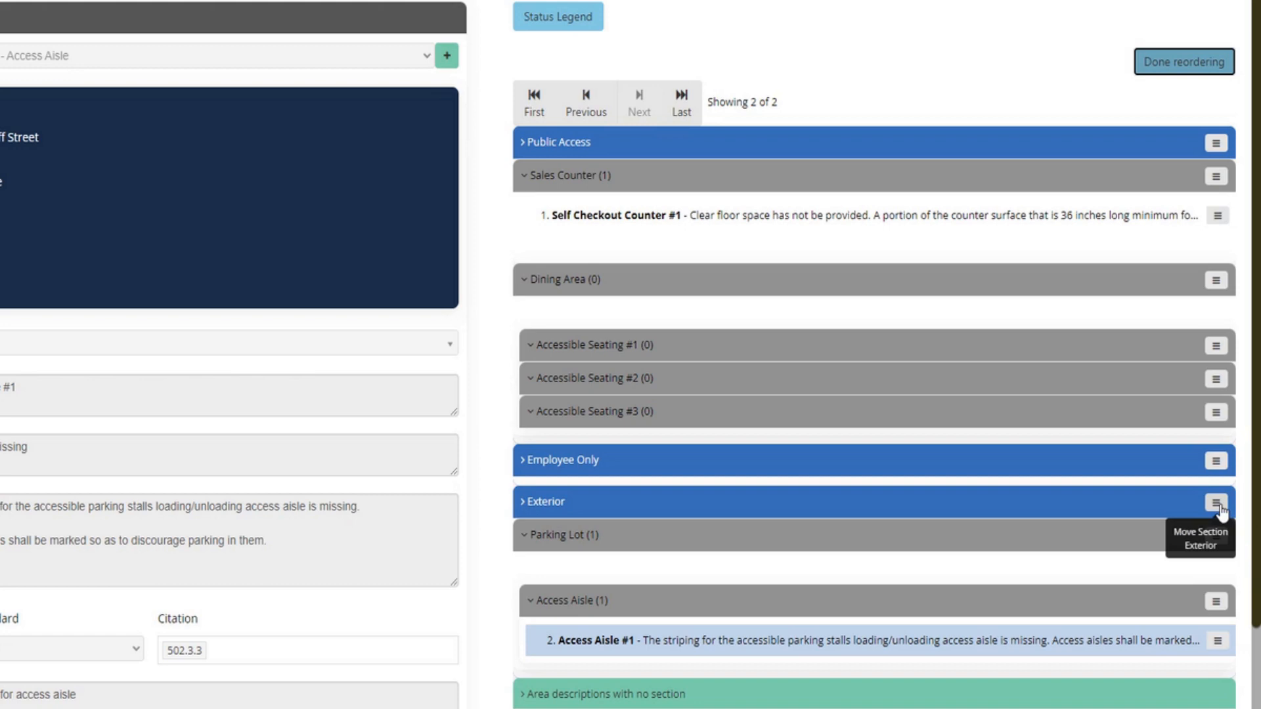
left_click_drag(1218, 507, 1186, 113)
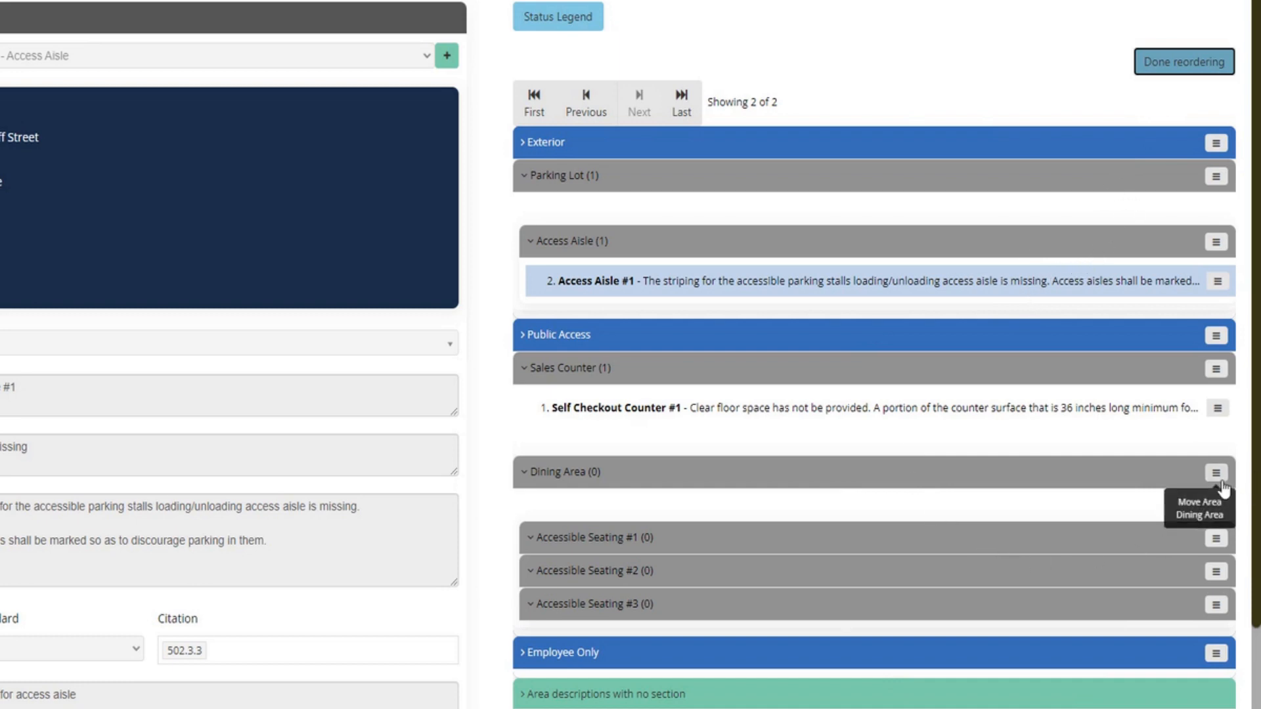
left_click_drag(1233, 486, 1206, 591)
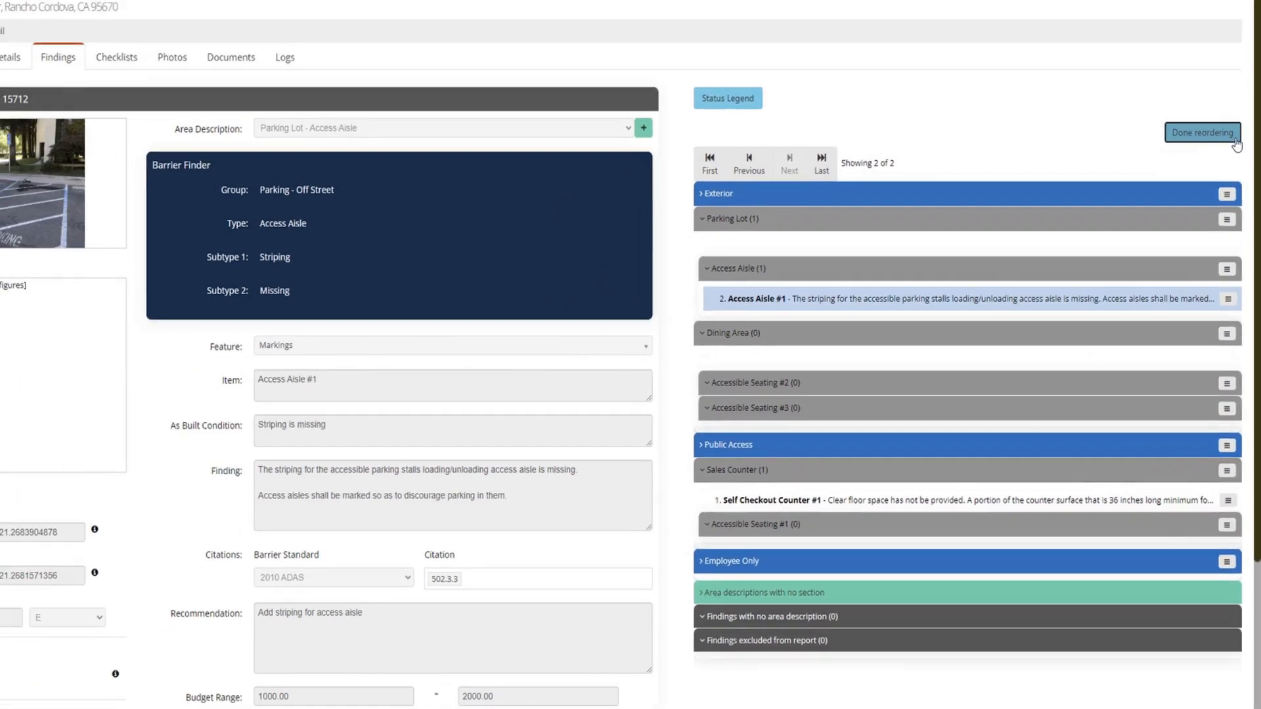
left_click(1234, 138)
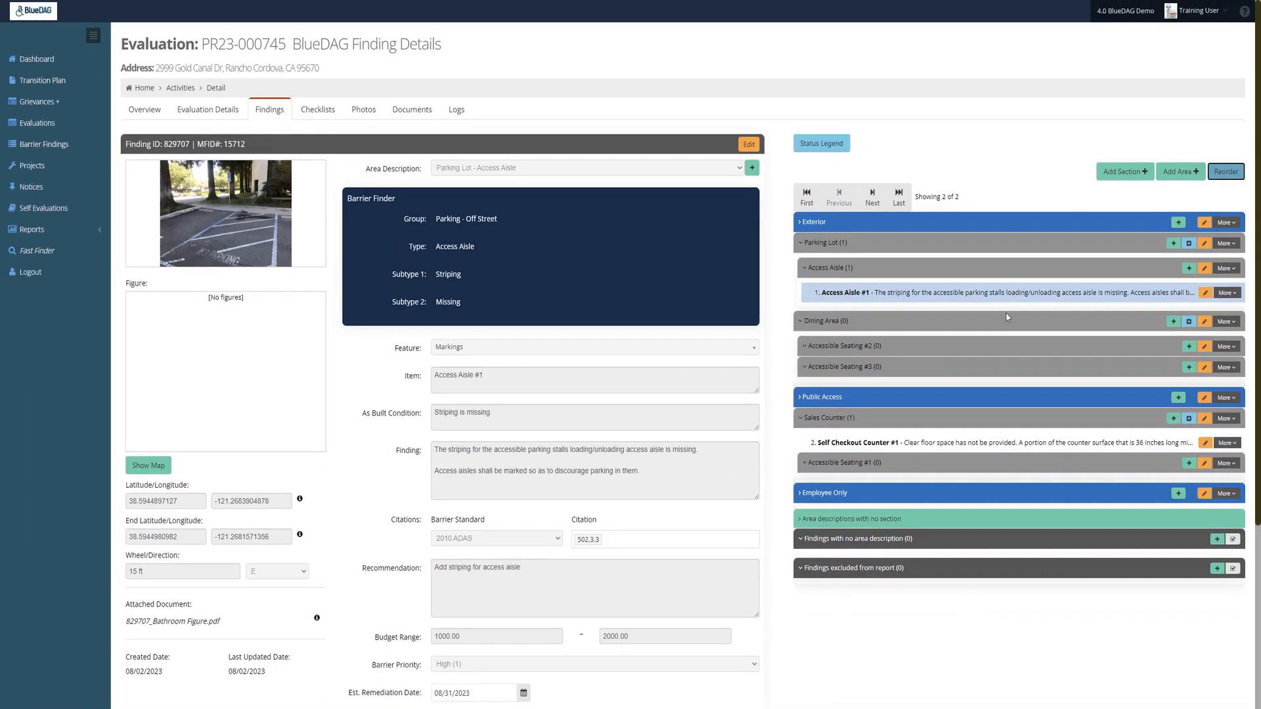